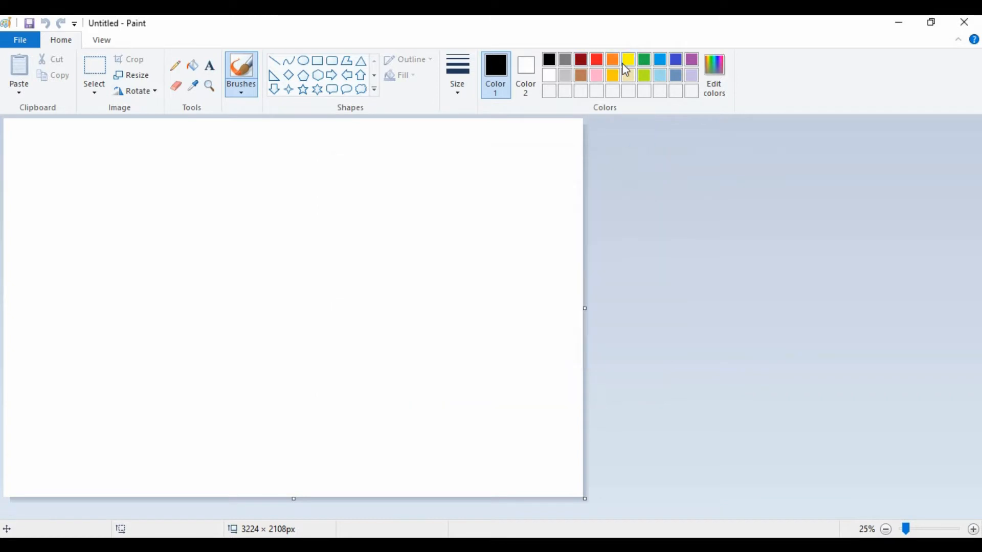
# Add three custom greens: one with green value 111, a darker one with 91, and a brighter one.
pyautogui.click(644, 60)
pyautogui.click(711, 84)
pyautogui.click(381, 249)
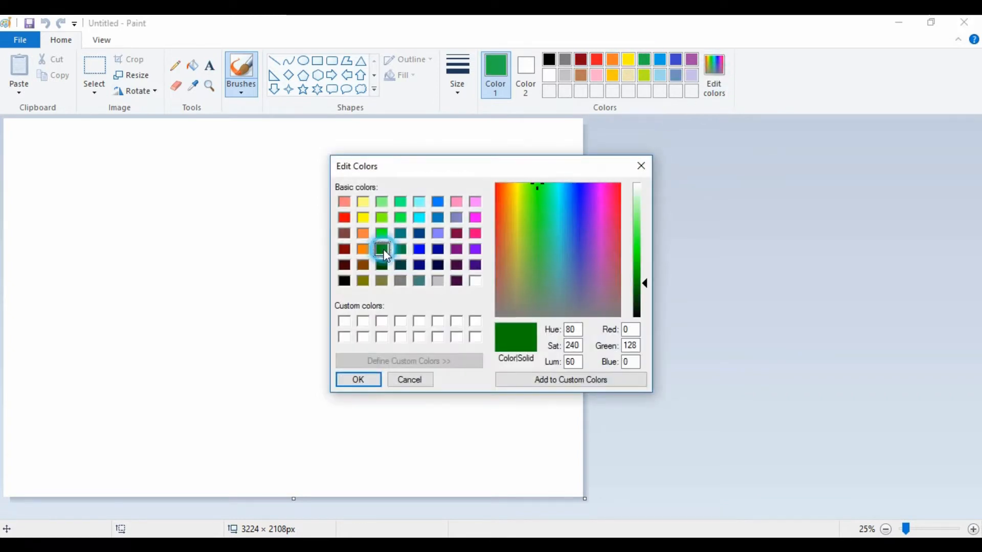
pyautogui.click(644, 288)
pyautogui.click(358, 380)
pyautogui.click(726, 95)
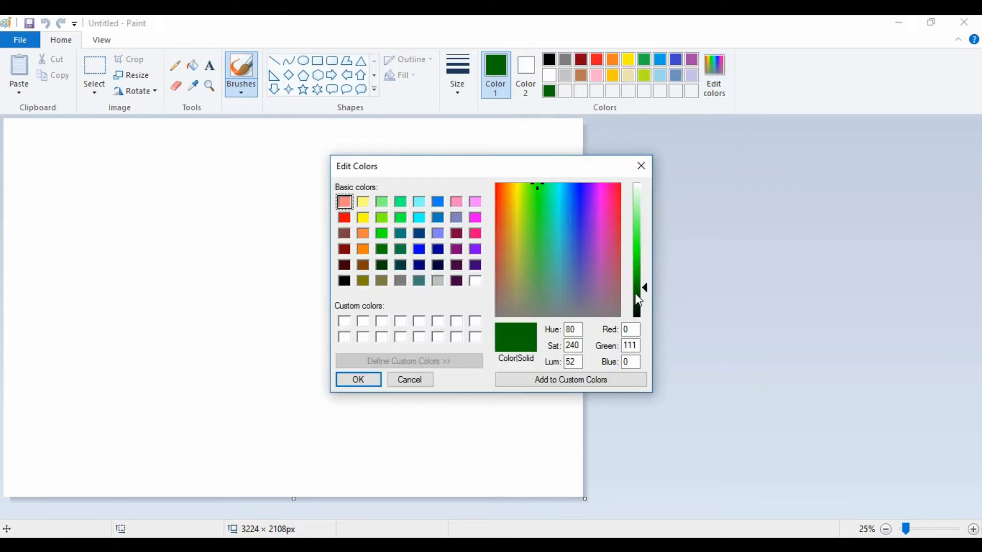
pyautogui.click(641, 291)
pyautogui.click(358, 379)
pyautogui.click(725, 73)
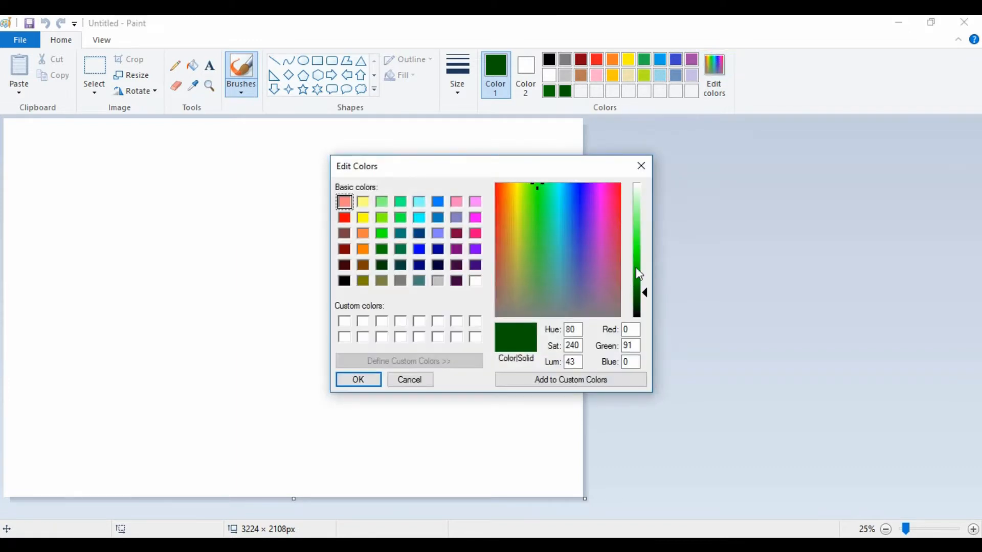
pyautogui.click(636, 267)
pyautogui.click(358, 380)
# Add three custom blues: a dark one with blue value 160, a lighter one with 185, and a brighter one.
pyautogui.click(716, 76)
pyautogui.click(438, 249)
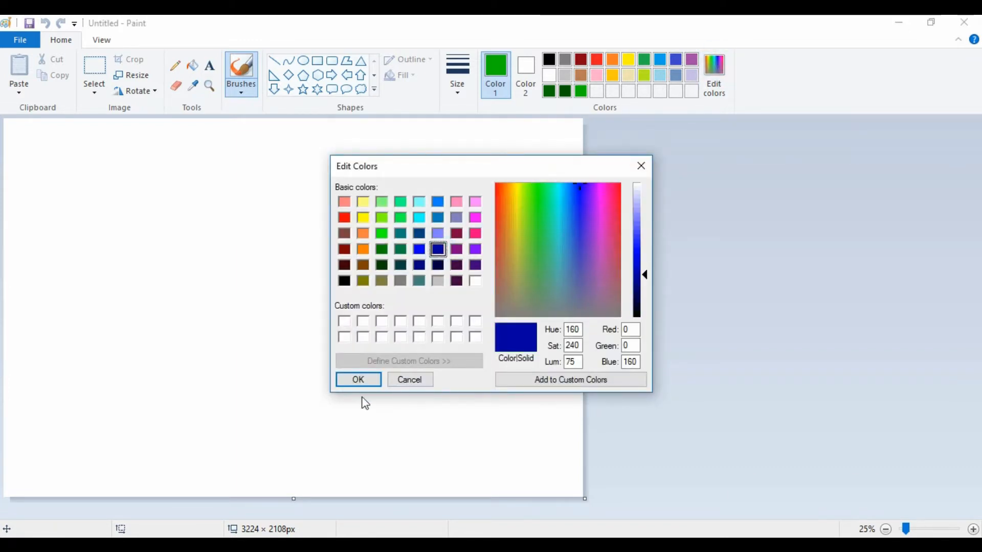
pyautogui.click(358, 379)
pyautogui.click(714, 76)
pyautogui.click(638, 271)
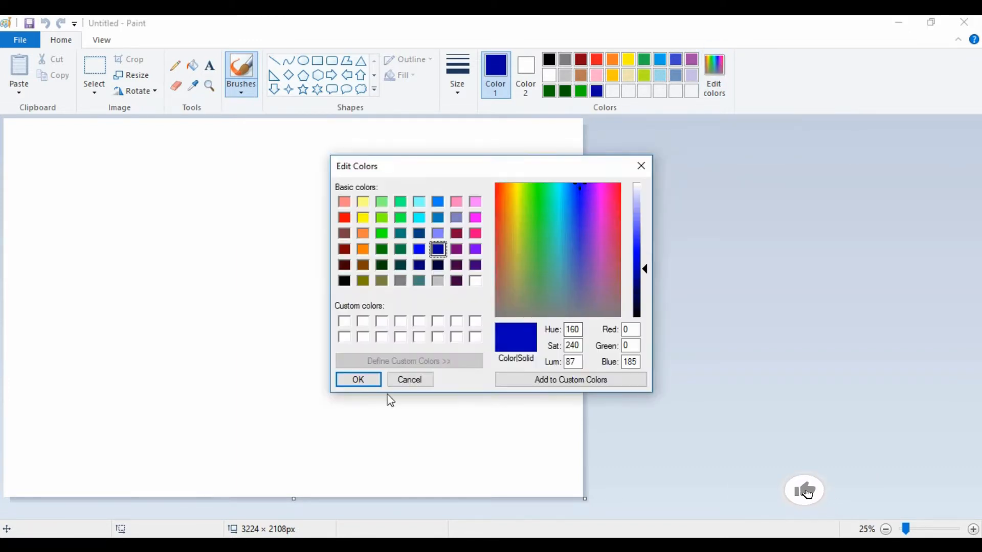
pyautogui.click(358, 379)
pyautogui.click(715, 77)
pyautogui.click(641, 243)
pyautogui.click(377, 384)
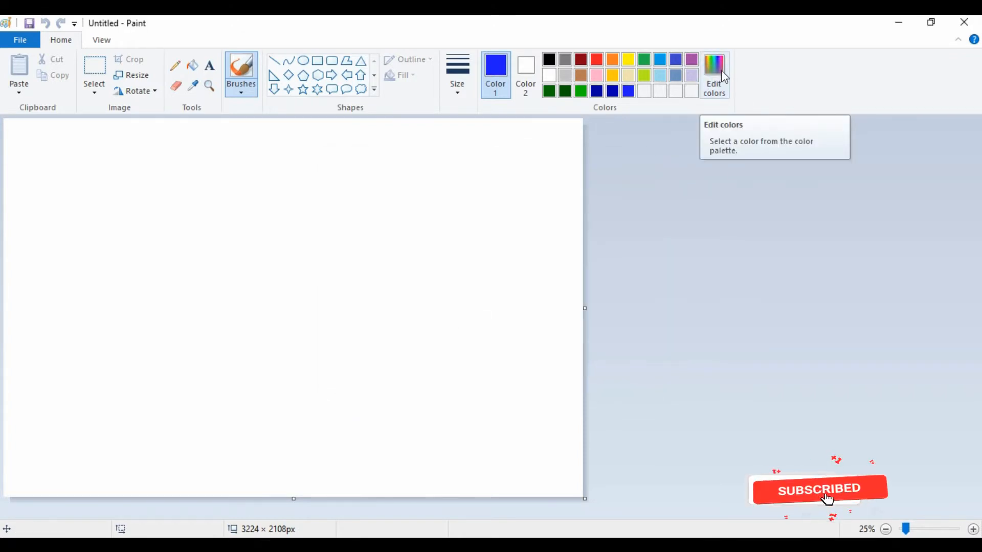
# Draw a zigzag of connected straight lines in the brightest custom blue across the upper canvas, from edge to edge.
pyautogui.click(274, 61)
pyautogui.moveTo(212, 145); pyautogui.dragTo(136, 180)
pyautogui.moveTo(137, 182); pyautogui.dragTo(4, 154)
pyautogui.moveTo(207, 146)
pyautogui.mouseDown()
pyautogui.moveTo(327, 192)
pyautogui.moveTo(493, 134)
pyautogui.moveTo(589, 138)
pyautogui.mouseUp()
pyautogui.click(509, 192)
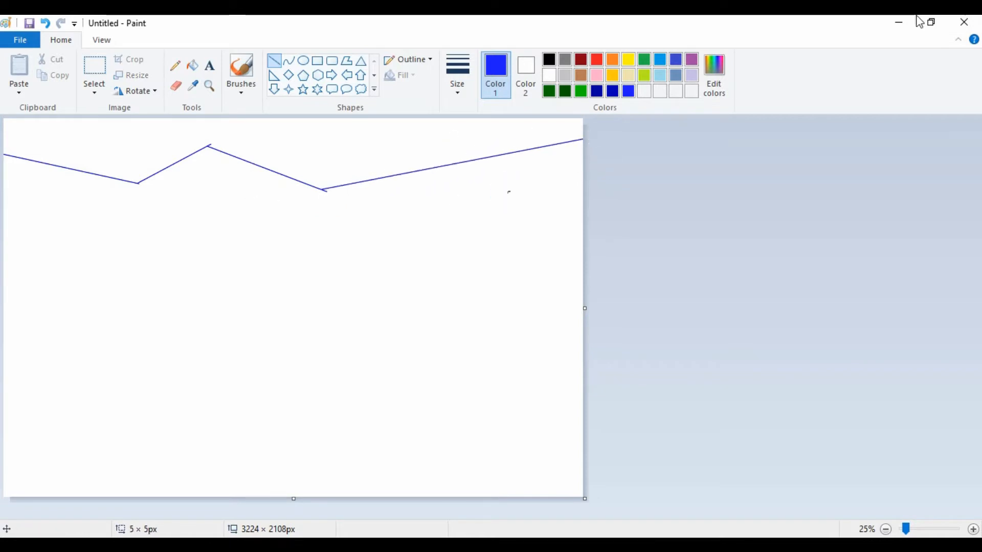
# Draw a second edge-to-edge zigzag line below the first in the medium custom blue.
pyautogui.click(611, 91)
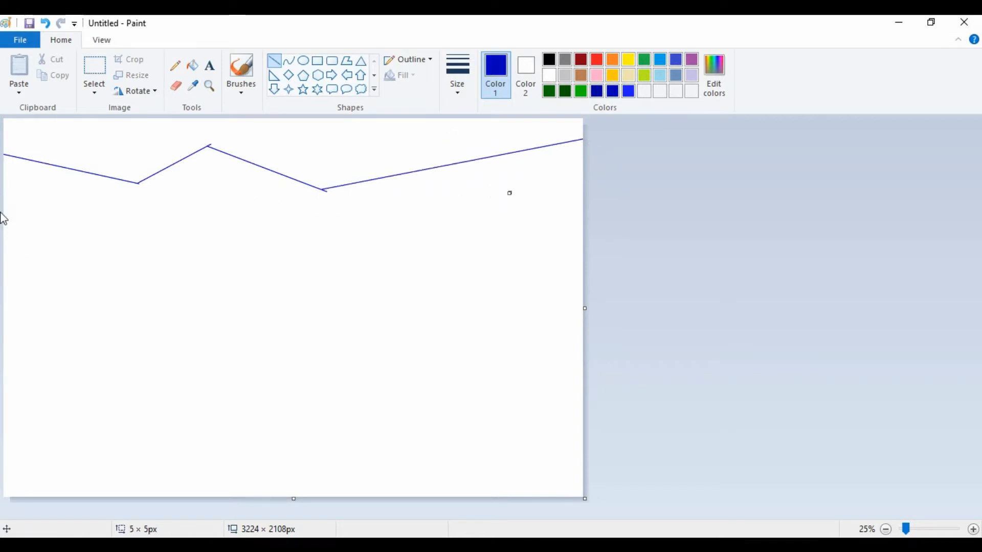
pyautogui.moveTo(2, 211); pyautogui.dragTo(587, 228)
pyautogui.click(166, 247)
pyautogui.click(307, 179)
pyautogui.click(447, 164)
pyautogui.click(445, 245)
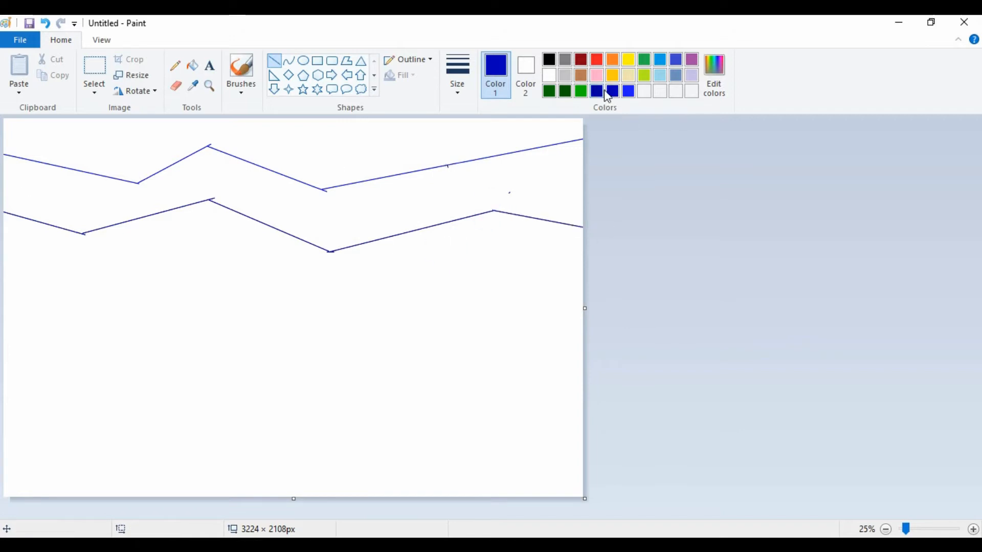
# Draw a third edge-to-edge zigzag line in the brightest custom blue beneath the second one.
pyautogui.click(628, 91)
pyautogui.moveTo(15, 268)
pyautogui.mouseDown()
pyautogui.moveTo(199, 281)
pyautogui.moveTo(259, 251)
pyautogui.moveTo(414, 299)
pyautogui.moveTo(404, 295)
pyautogui.moveTo(583, 262)
pyautogui.mouseUp()
pyautogui.click(289, 301)
pyautogui.click(288, 275)
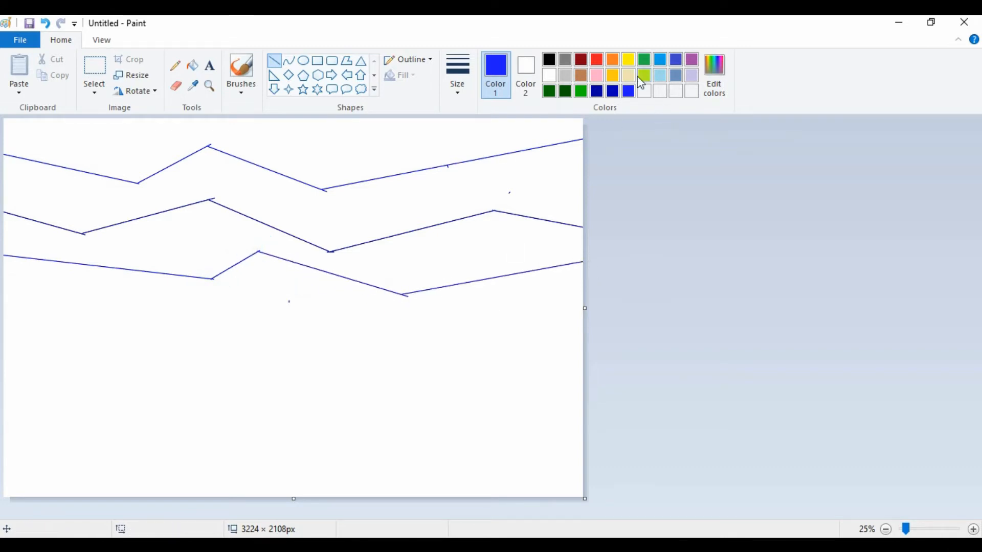
# Draw a bright green zigzag across the canvas below the blue ones, and a darkest-green zigzag beneath it ending at the lower-right canvas corner.
pyautogui.click(581, 91)
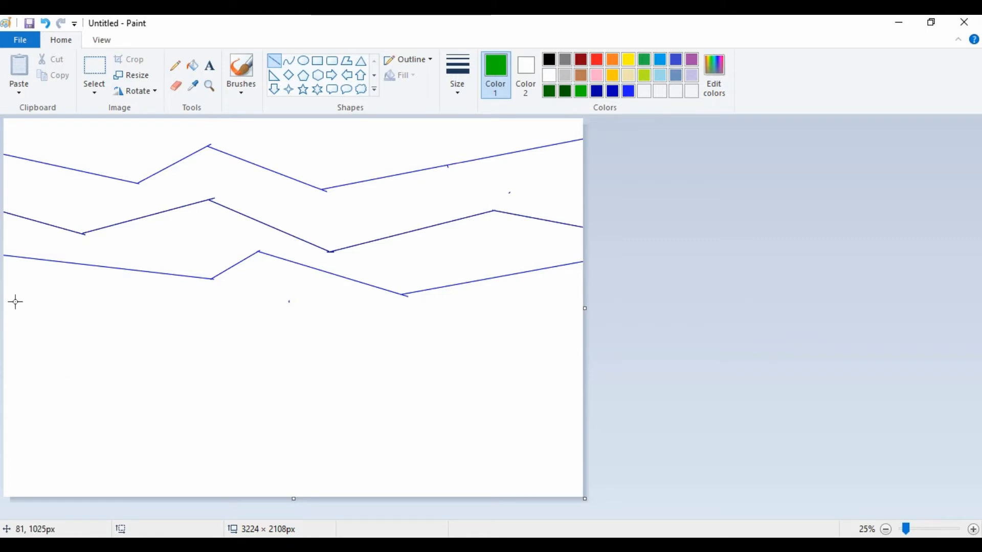
pyautogui.moveTo(4, 297)
pyautogui.mouseDown()
pyautogui.moveTo(175, 344)
pyautogui.moveTo(311, 309)
pyautogui.moveTo(467, 366)
pyautogui.moveTo(586, 311)
pyautogui.mouseUp()
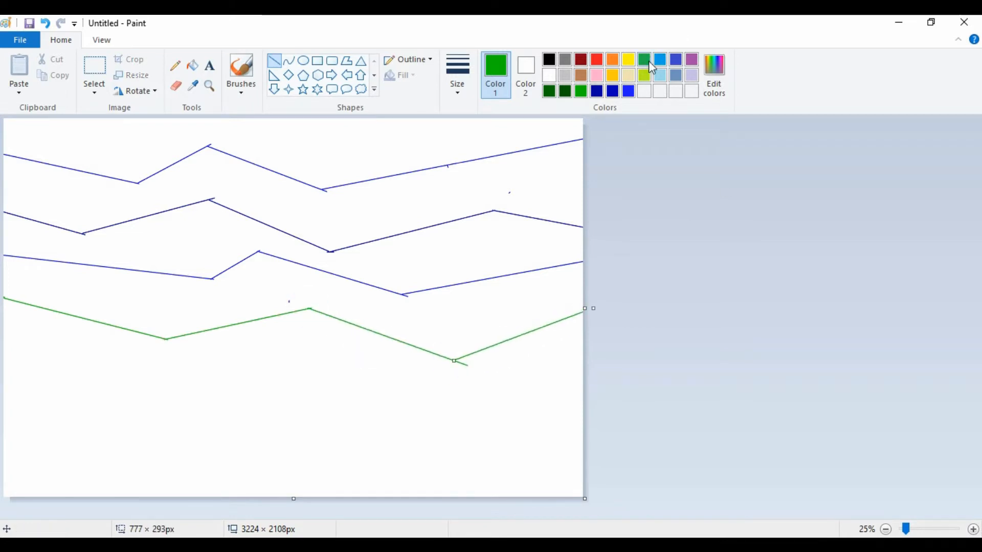
pyautogui.click(565, 91)
pyautogui.moveTo(122, 394); pyautogui.dragTo(8, 379)
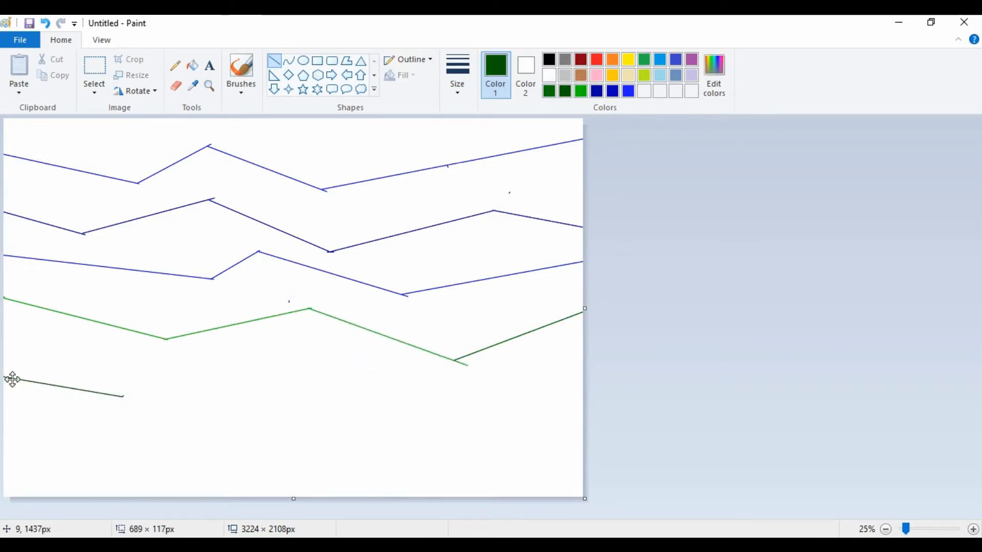
pyautogui.moveTo(121, 397)
pyautogui.mouseDown()
pyautogui.moveTo(232, 443)
pyautogui.moveTo(314, 373)
pyautogui.moveTo(340, 391)
pyautogui.mouseUp()
pyautogui.moveTo(341, 406); pyautogui.dragTo(349, 410)
pyautogui.moveTo(412, 399); pyautogui.dragTo(414, 400)
pyautogui.moveTo(327, 395); pyautogui.dragTo(596, 505)
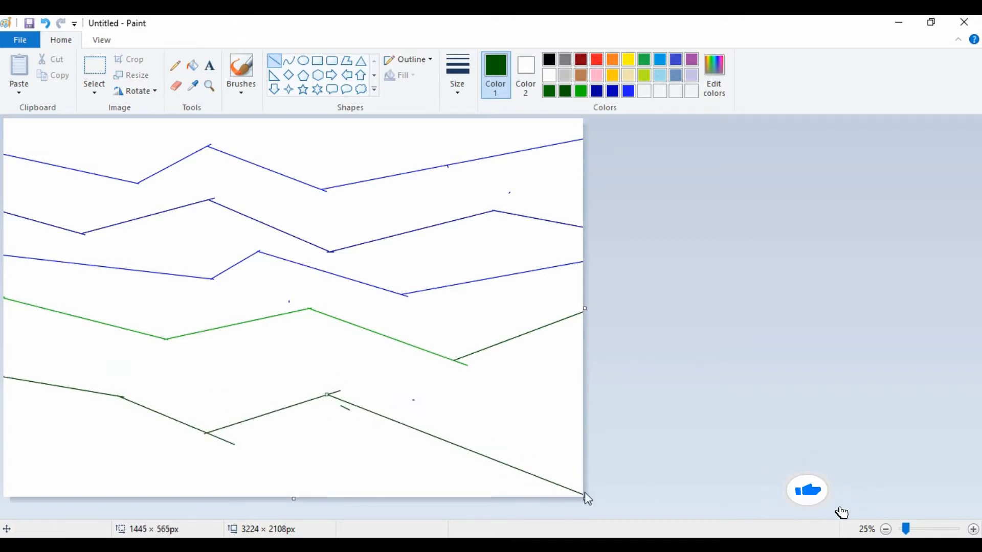
# Try filling the two lowest bands with the two dark greens, and undo both fills.
pyautogui.click(192, 65)
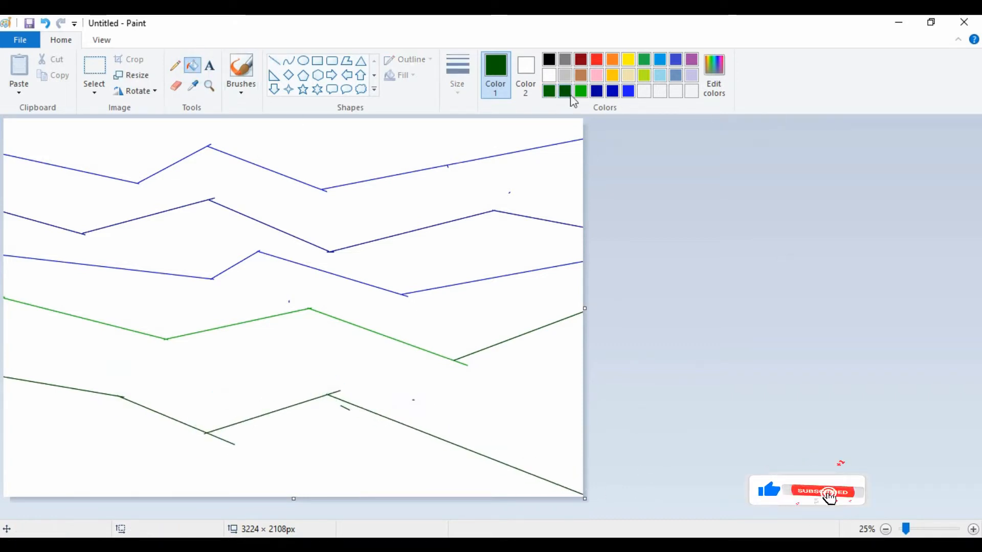
pyautogui.click(309, 467)
pyautogui.click(549, 91)
pyautogui.click(379, 360)
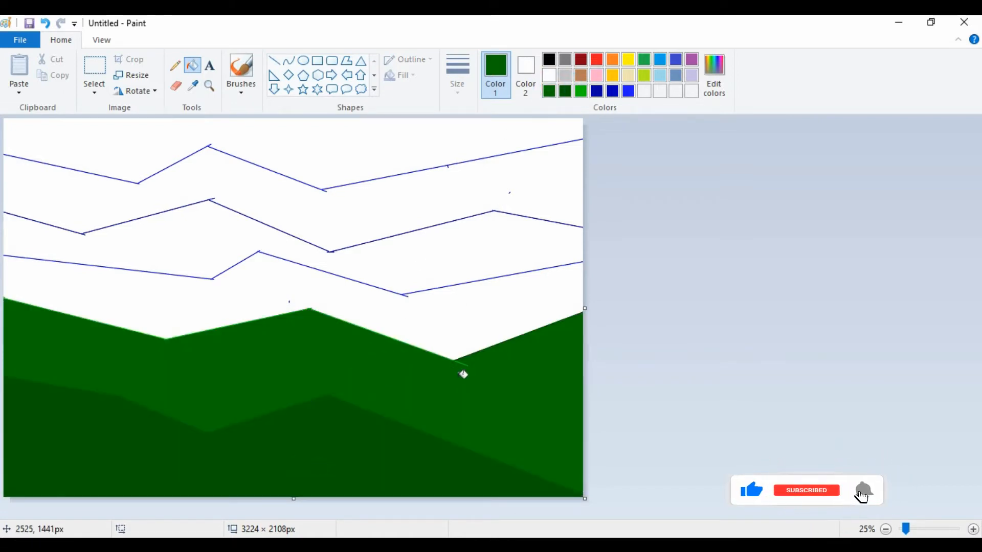
pyautogui.hotkey('ctrl', 'z')
pyautogui.hotkey('ctrl', 'z')
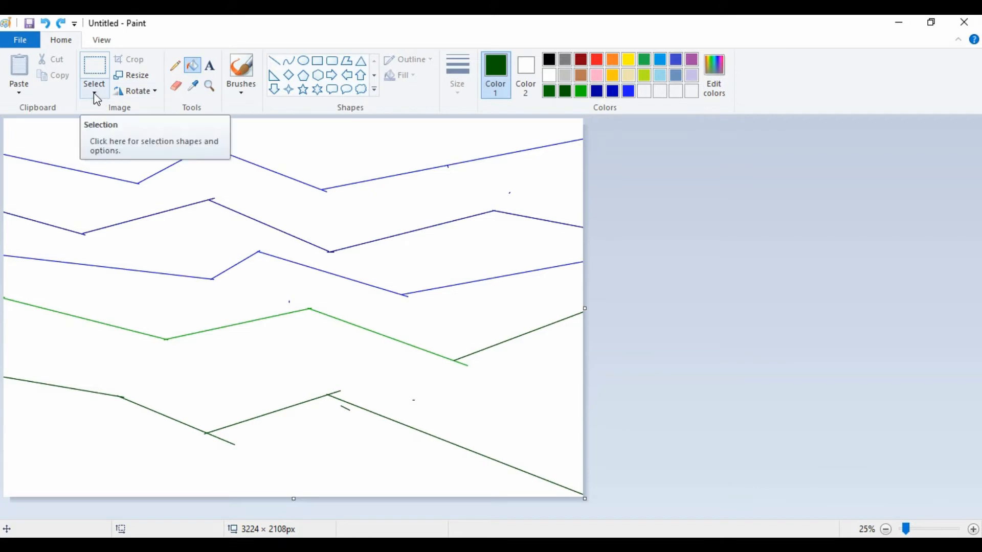
# Draw another darkest-green zigzag line below the existing ones, from the canvas's left edge to its bottom edge.
pyautogui.click(274, 61)
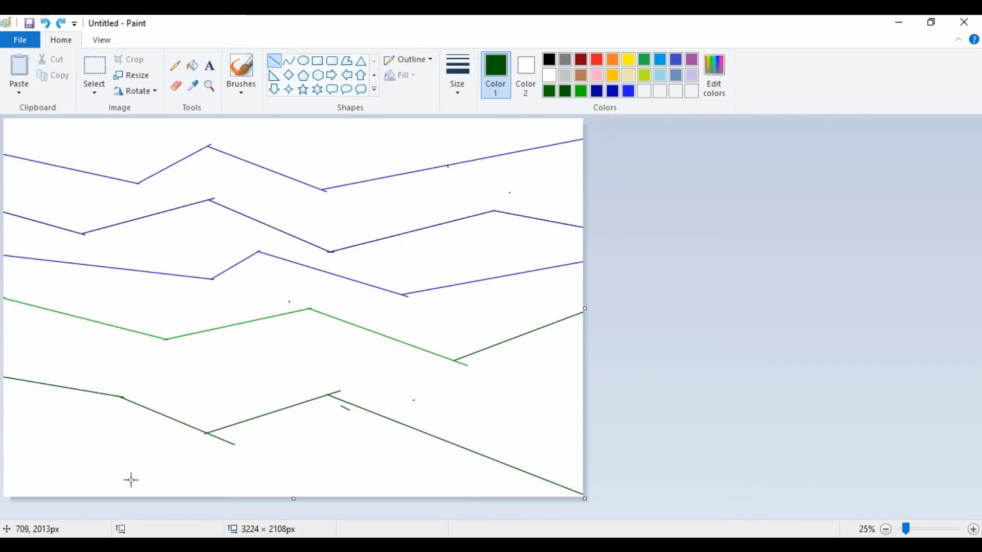
pyautogui.moveTo(146, 466); pyautogui.dragTo(1, 423)
pyautogui.moveTo(138, 463)
pyautogui.mouseDown()
pyautogui.moveTo(259, 463)
pyautogui.moveTo(281, 445)
pyautogui.moveTo(325, 438)
pyautogui.moveTo(434, 496)
pyautogui.mouseUp()
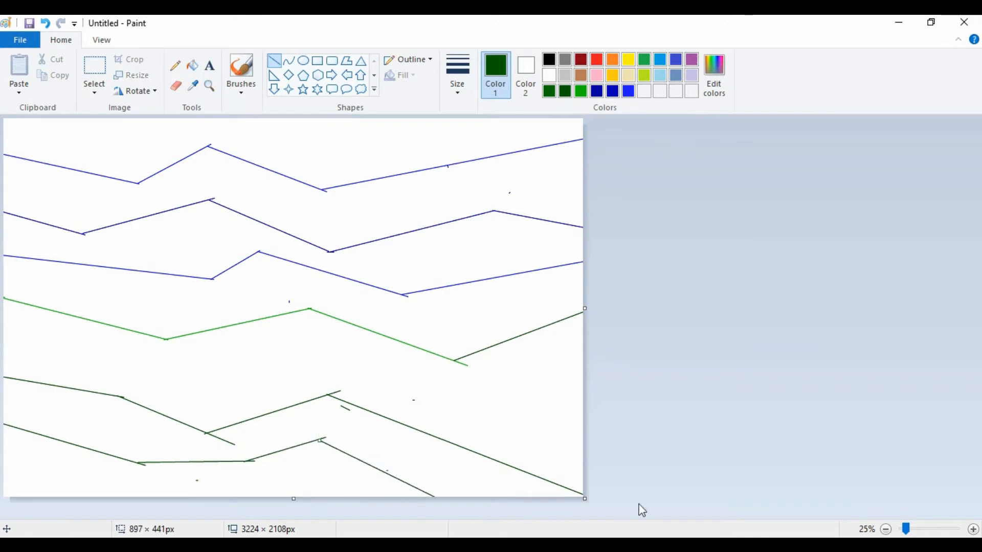
# Fill the three lowest bands from the bottom up with the darkest, the medium and the bright custom green.
pyautogui.click(192, 66)
pyautogui.click(188, 477)
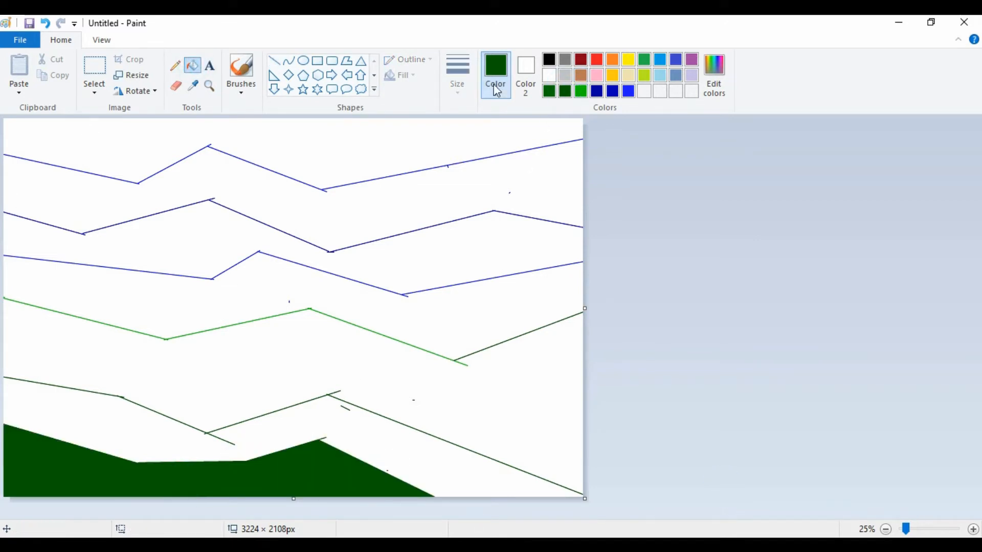
pyautogui.click(564, 92)
pyautogui.click(358, 435)
pyautogui.click(580, 91)
pyautogui.click(335, 360)
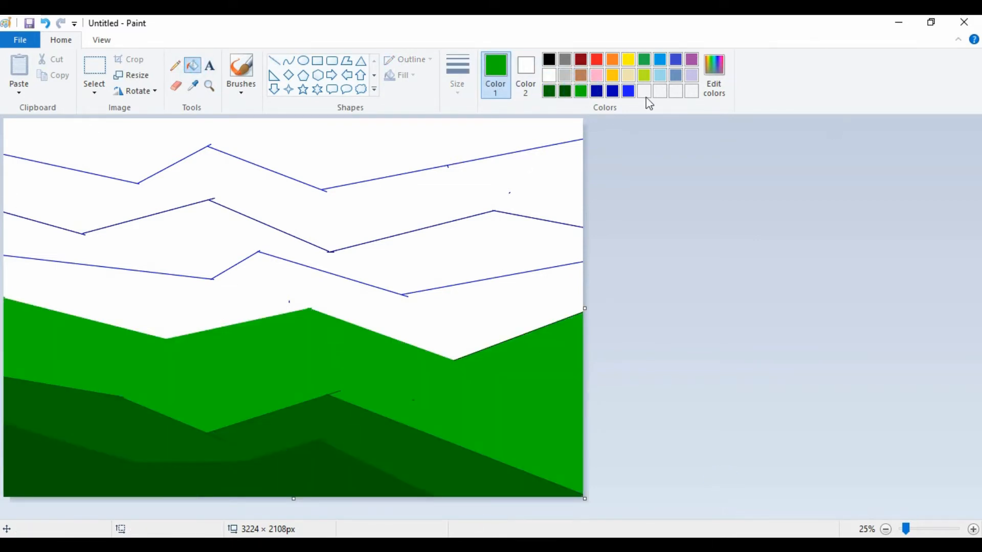
# Fill the three uppermost bands from the top down with the dark, medium and bright custom blue, keeping the middle band white.
pyautogui.click(596, 91)
pyautogui.click(398, 134)
pyautogui.click(467, 208)
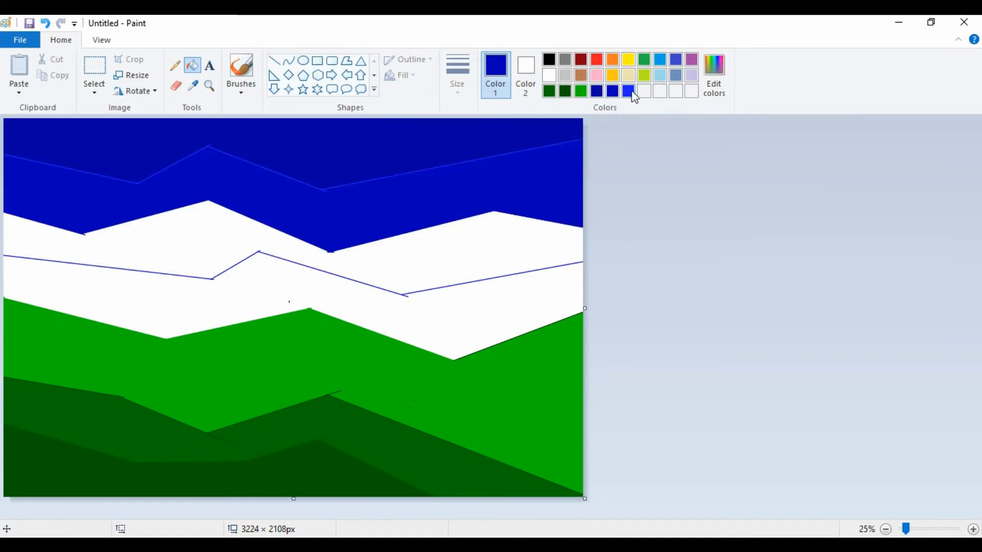
pyautogui.click(628, 91)
pyautogui.click(575, 246)
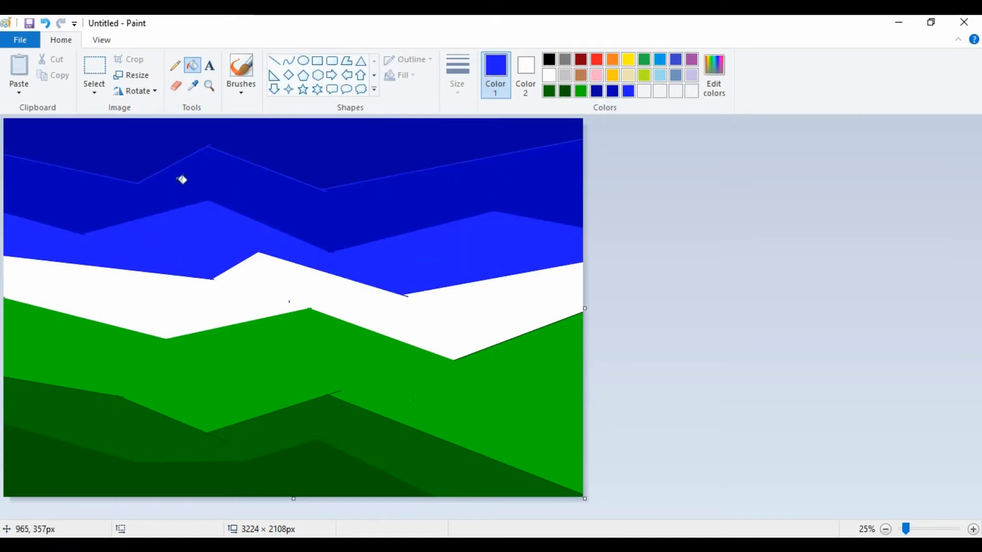
# Shrink the image horizontally to 1 percent with the aspect ratio unlocked, keeping the vertical size at 100 percent.
pyautogui.click(134, 76)
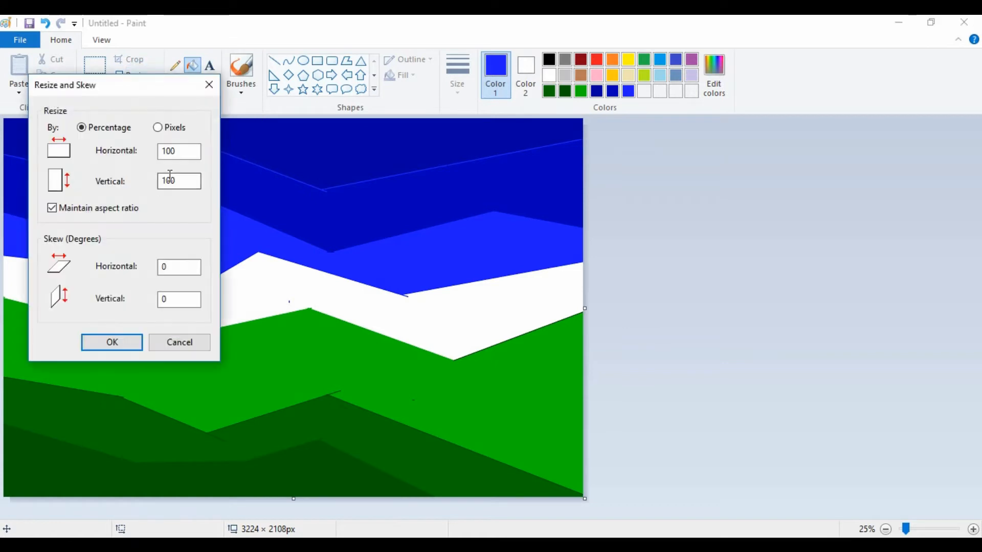
pyautogui.click(52, 208)
pyautogui.click(193, 151)
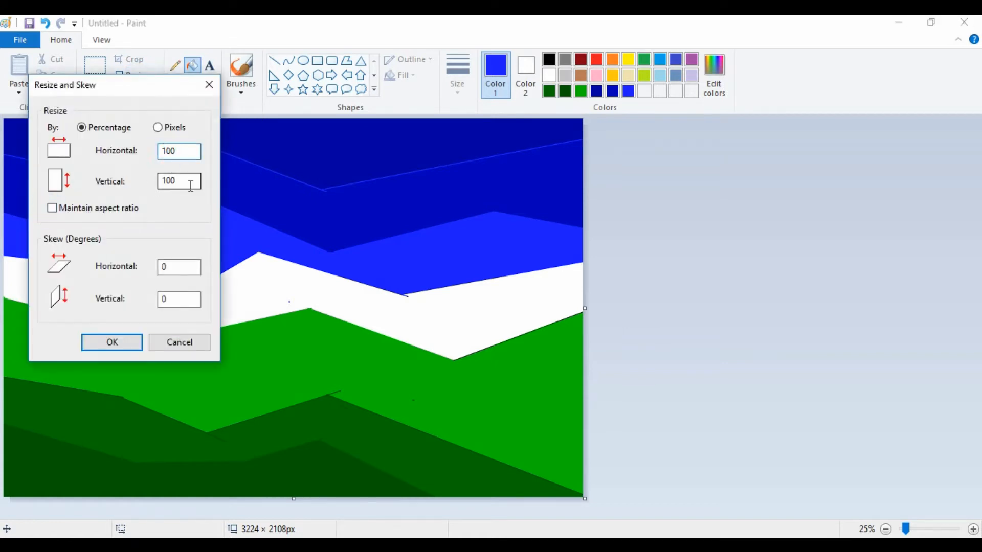
pyautogui.doubleClick(159, 150)
pyautogui.write('1')
pyautogui.press('Return')
# Stretch the narrow image horizontally to 500 percent with the aspect ratio unlocked.
pyautogui.click(130, 75)
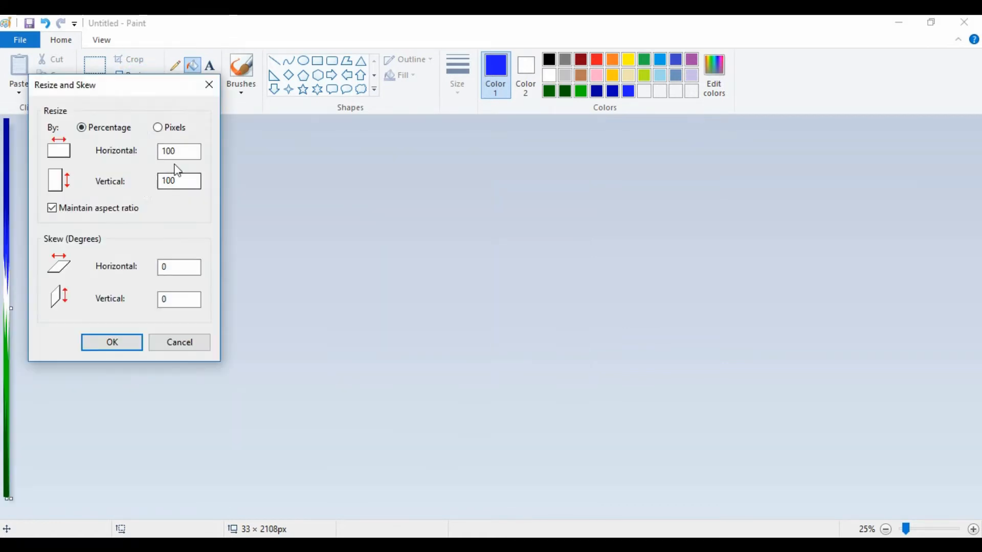
pyautogui.click(52, 208)
pyautogui.doubleClick(164, 150)
pyautogui.write('500')
pyautogui.press('Return')
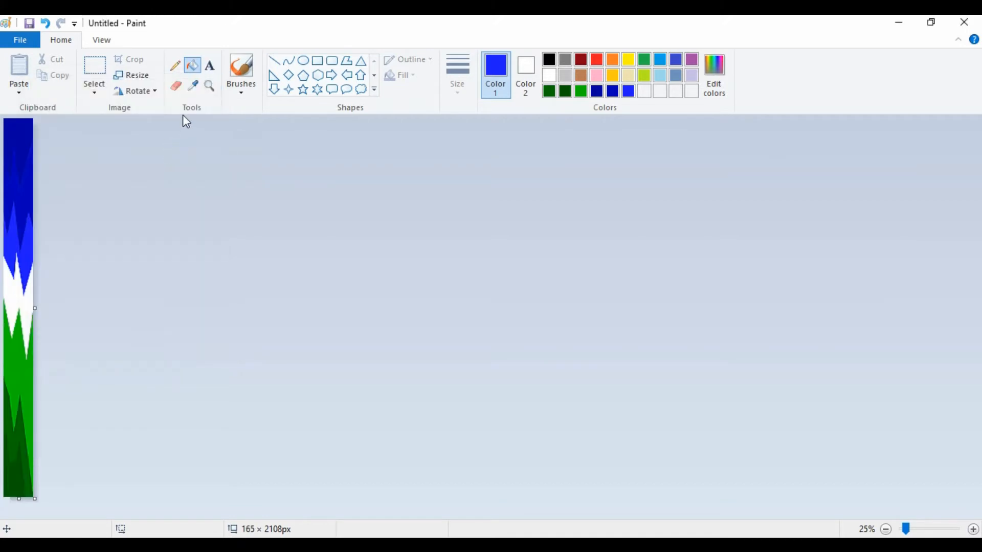
# Shrink the stretched image horizontally to 1 percent again without maintaining the aspect ratio.
pyautogui.click(146, 81)
pyautogui.click(52, 208)
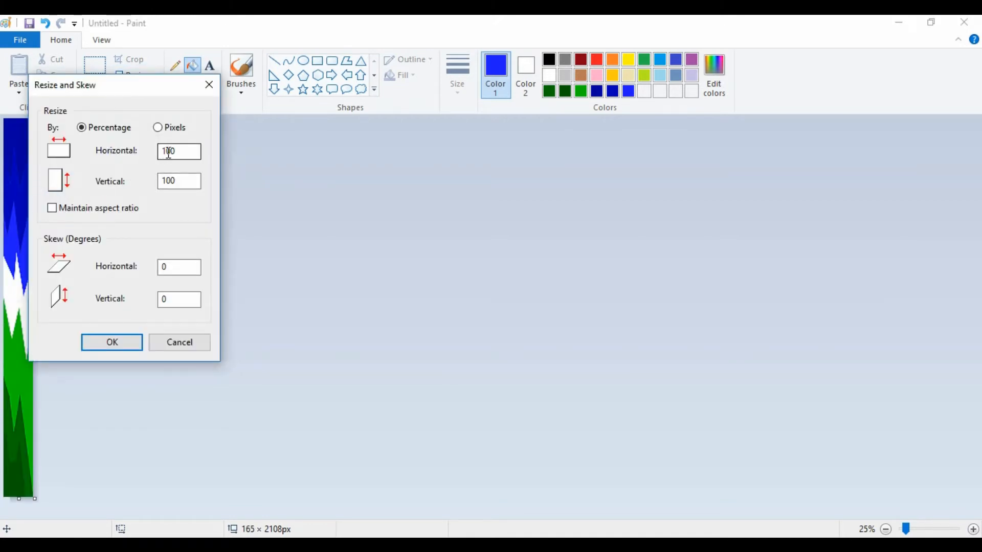
pyautogui.moveTo(176, 151); pyautogui.dragTo(170, 152)
pyautogui.press('BackSpace')
pyautogui.press('Return')
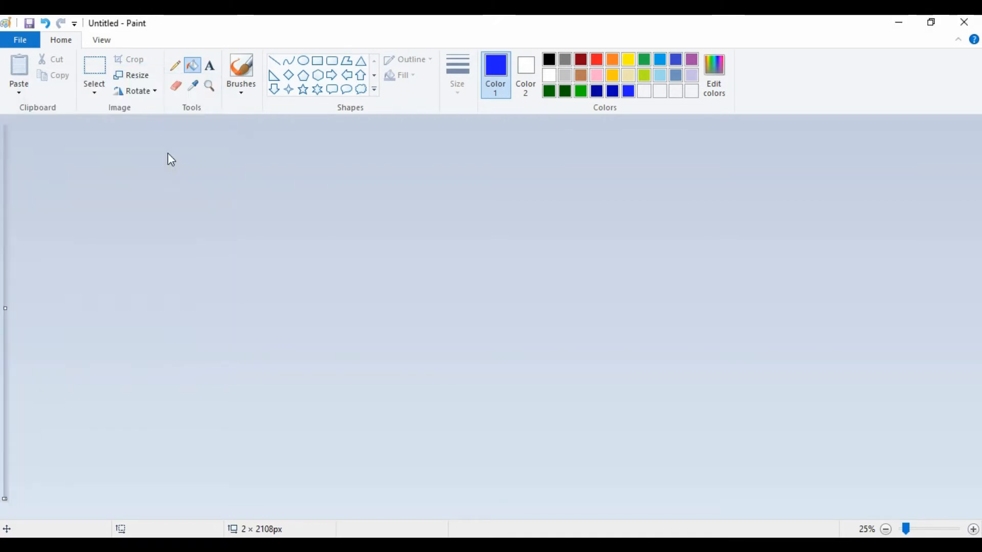
# Stretch the 2-pixel-wide strip horizontally by 500 percent twice, making it 50 pixels wide at unchanged height.
pyautogui.click(138, 80)
pyautogui.press('Return')
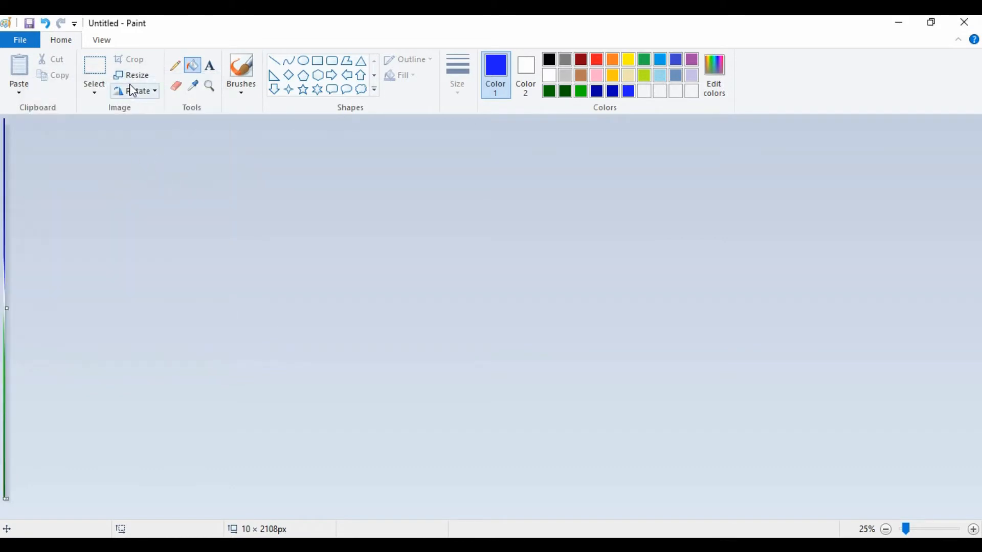
pyautogui.click(131, 82)
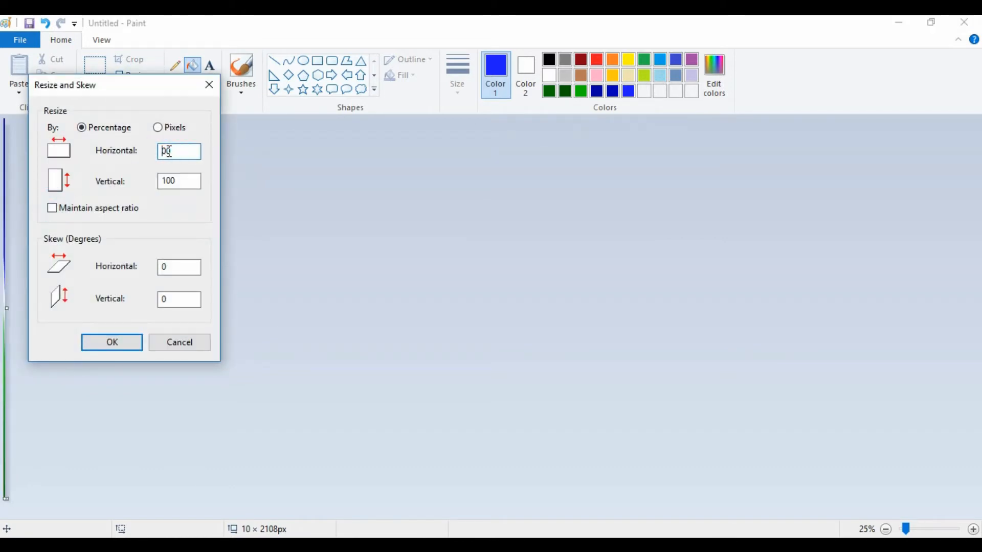
pyautogui.write('5')
pyautogui.press('Return')
# Widen the 50-pixel strip by two more horizontal resizes of 500 percent, without maintaining the aspect ratio, to 1250 pixels.
pyautogui.click(143, 82)
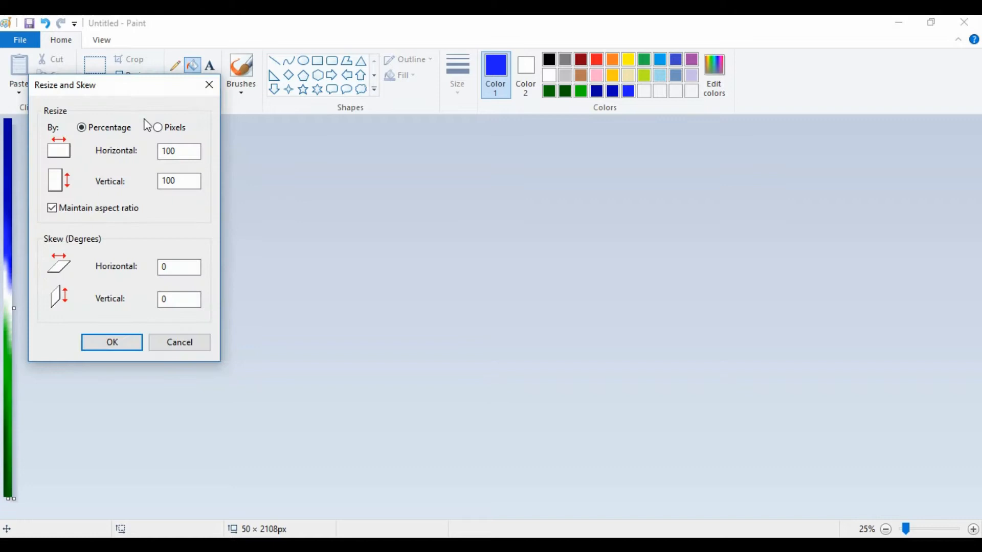
pyautogui.click(53, 211)
pyautogui.click(167, 152)
pyautogui.write('500')
pyautogui.press('Return')
pyautogui.click(143, 82)
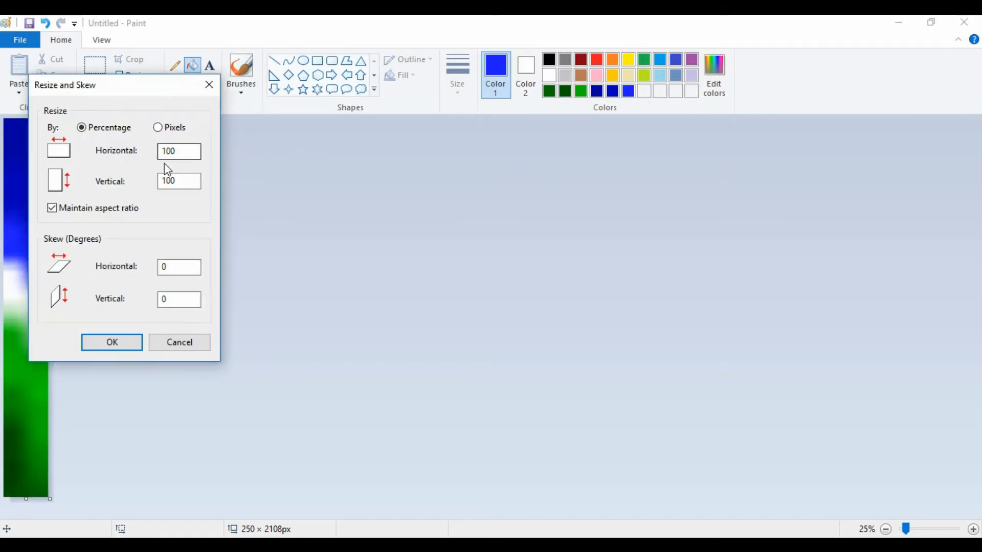
pyautogui.doubleClick(167, 149)
pyautogui.write('500')
pyautogui.press('Return')
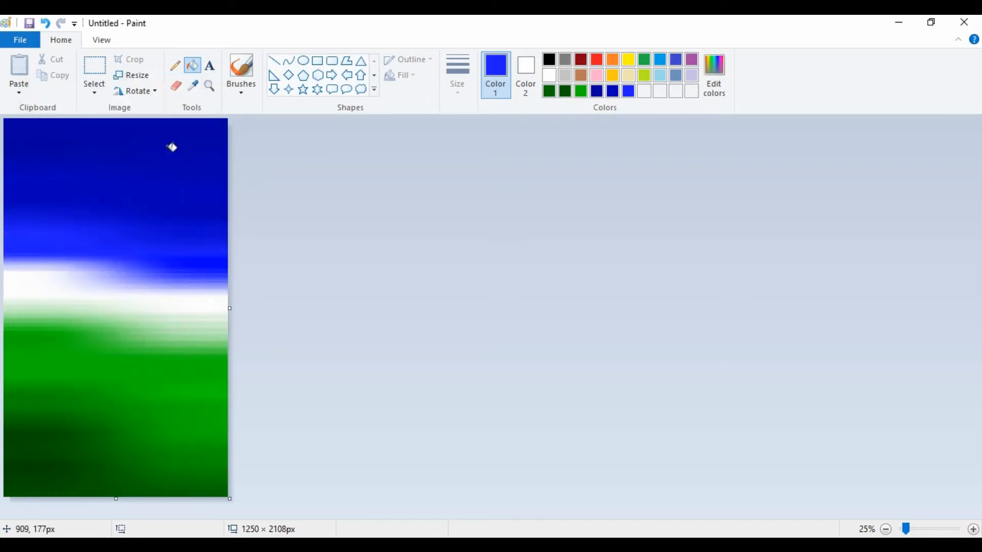
# Stretch the 1250-pixel-wide image horizontally to 500 percent with the aspect ratio unlocked.
pyautogui.click(132, 76)
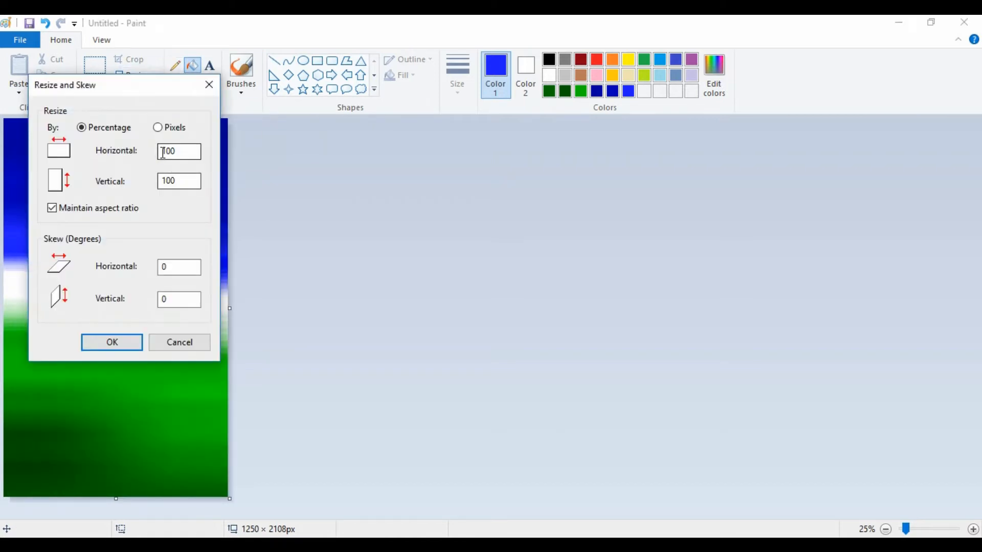
pyautogui.click(51, 208)
pyautogui.doubleClick(169, 151)
pyautogui.write('500')
pyautogui.press('Return')
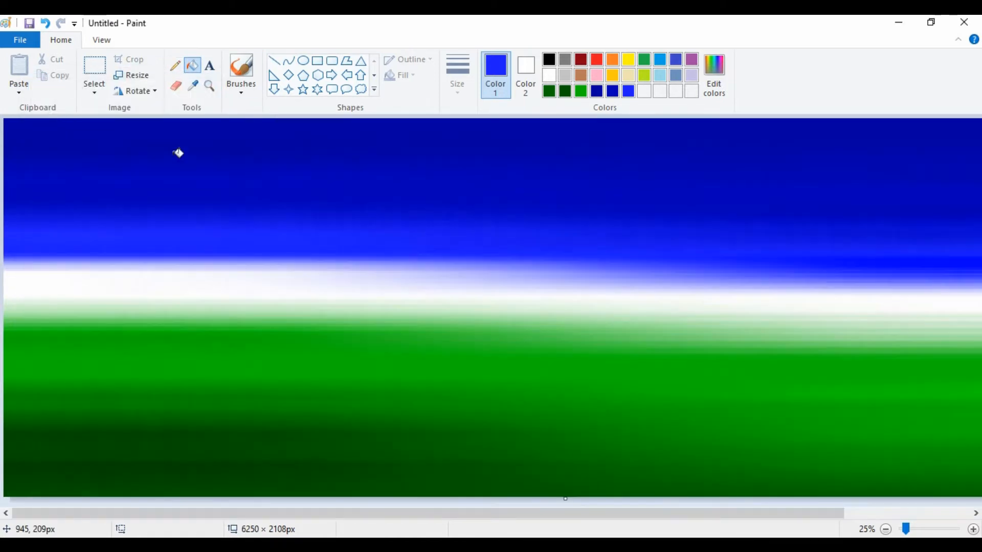
# Crop the canvas from its lower-right corner to about 3160 × 2144 pixels.
pyautogui.moveTo(905, 529)
pyautogui.mouseDown()
pyautogui.moveTo(947, 533)
pyautogui.moveTo(905, 534)
pyautogui.mouseUp()
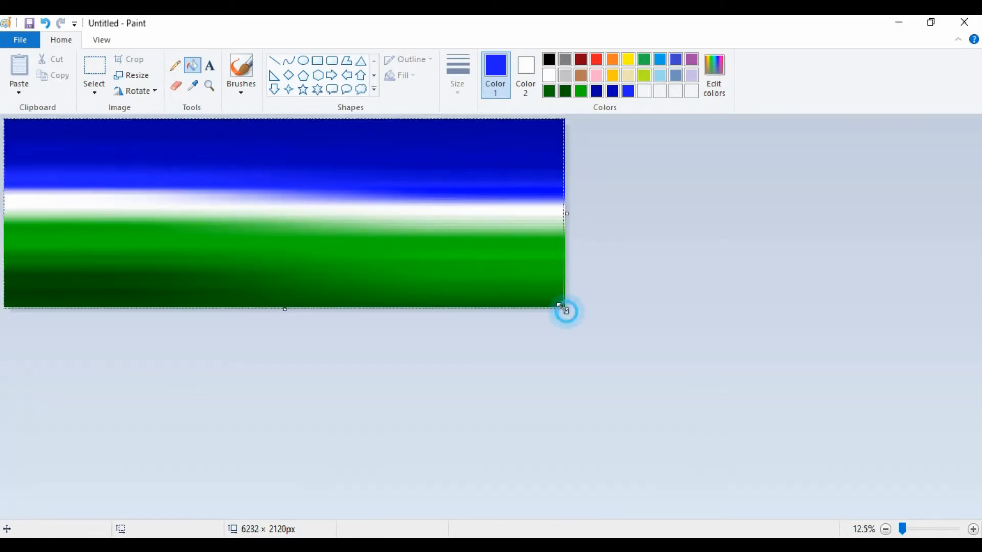
pyautogui.moveTo(566, 309); pyautogui.dragTo(288, 311)
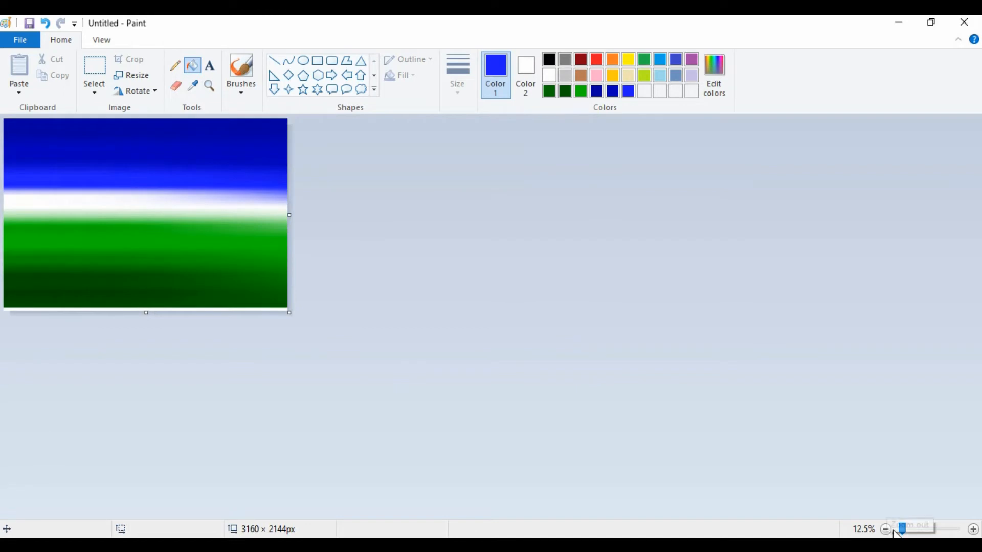
pyautogui.click(974, 530)
pyautogui.click(973, 530)
pyautogui.click(973, 530)
pyautogui.click(913, 533)
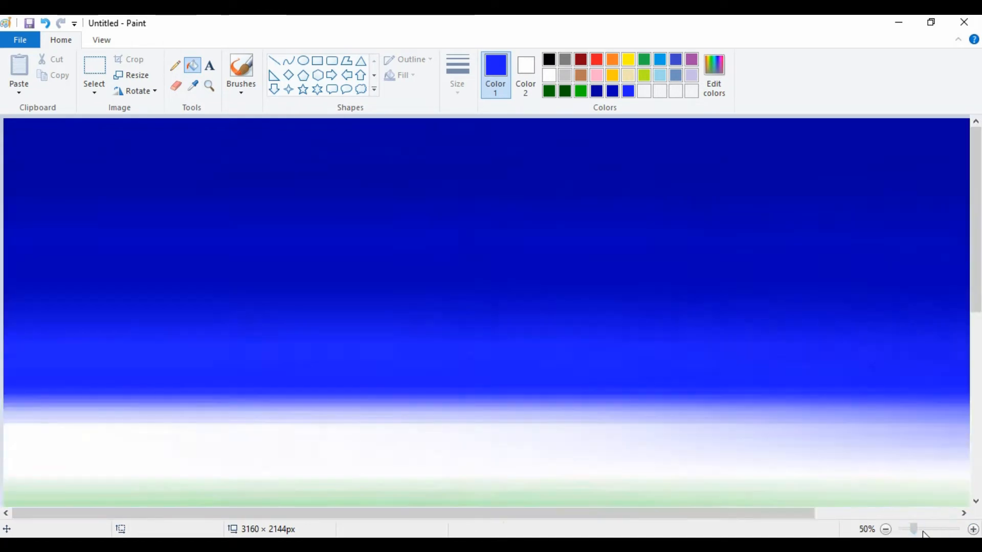
pyautogui.click(914, 534)
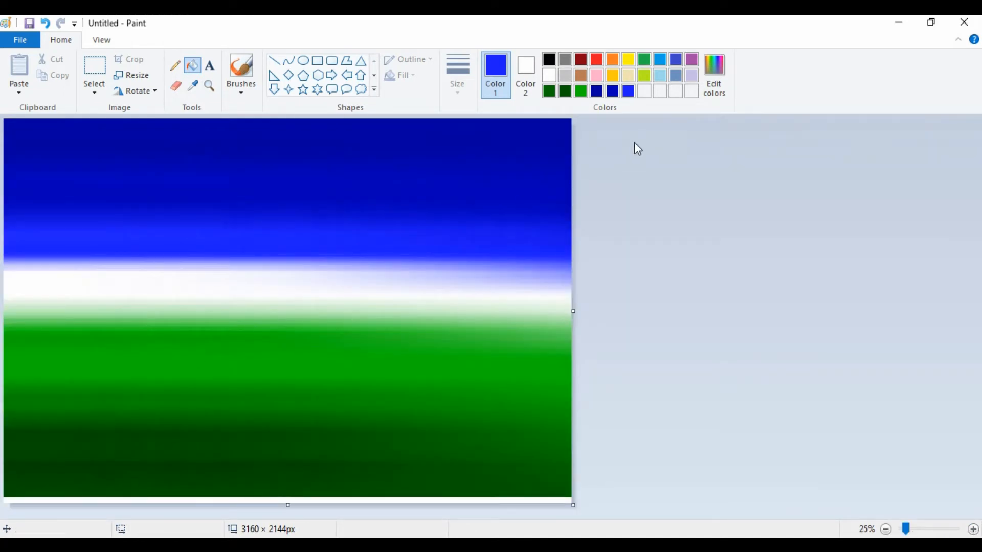
# Outline a row of four mountains along the horizon with the standard brush in dark green, including their base lines.
pyautogui.click(241, 93)
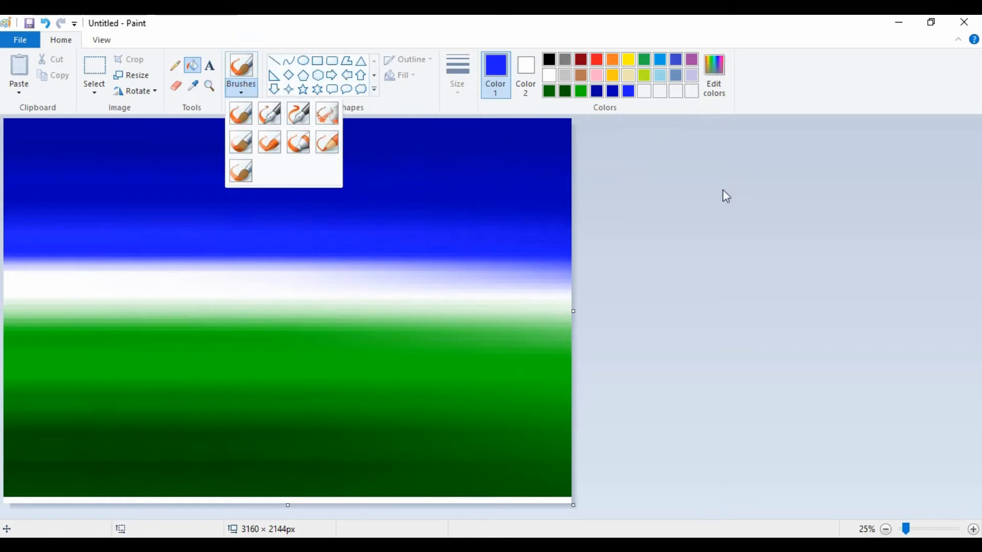
pyautogui.click(723, 190)
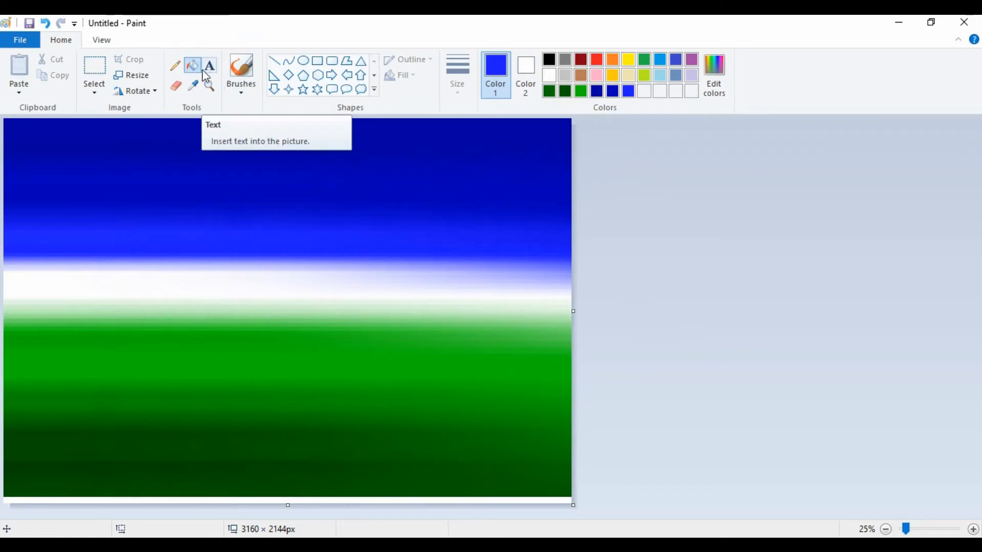
pyautogui.click(241, 90)
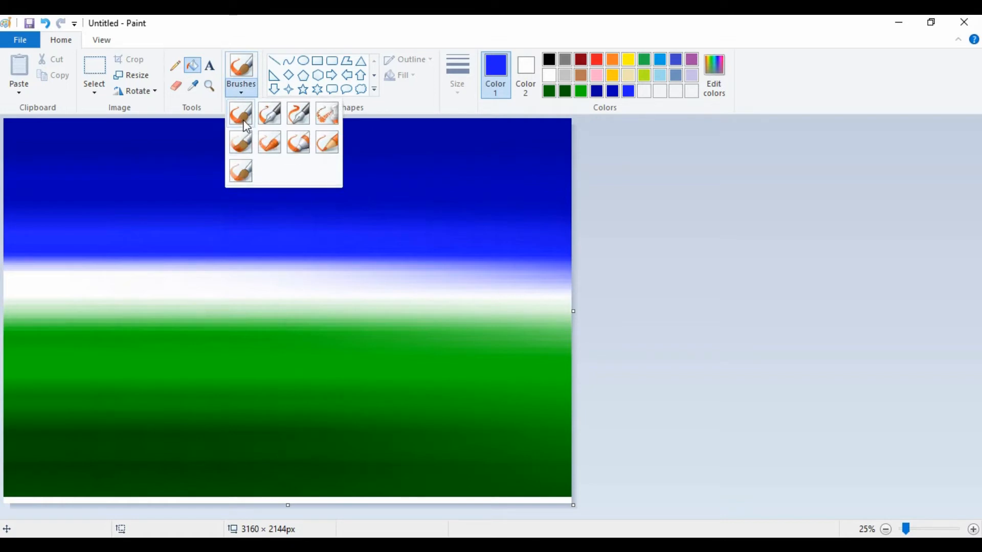
pyautogui.click(241, 117)
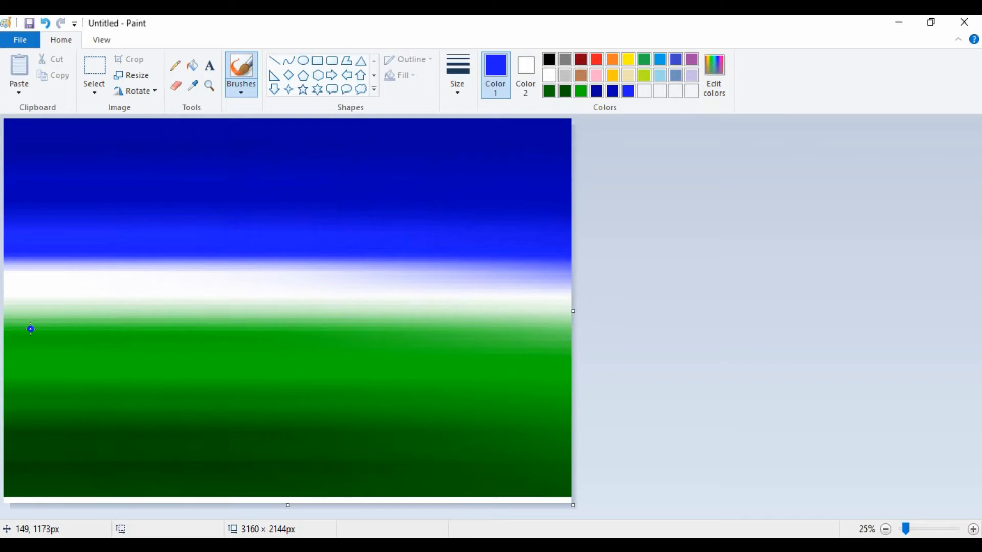
pyautogui.click(566, 92)
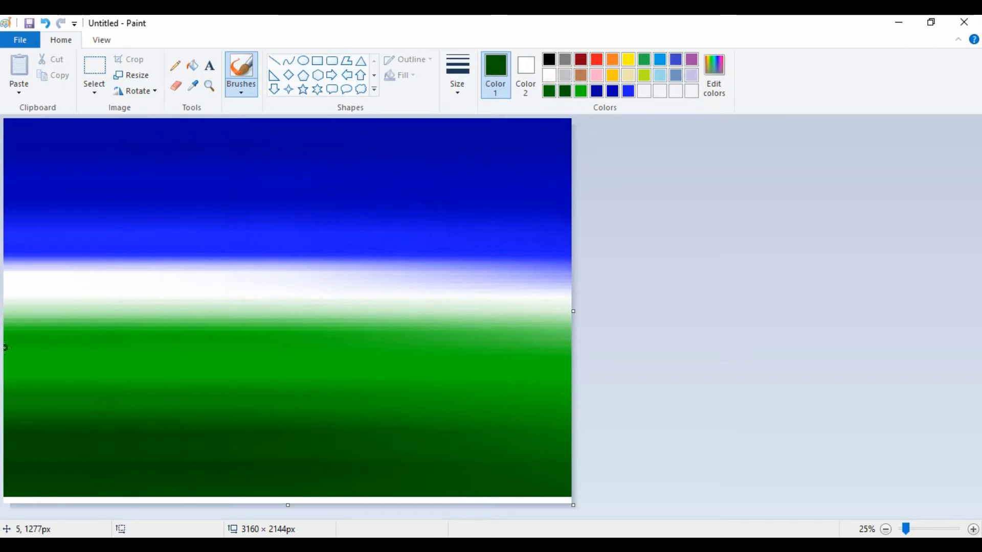
pyautogui.moveTo(5, 348)
pyautogui.mouseDown()
pyautogui.moveTo(91, 282)
pyautogui.moveTo(166, 352)
pyautogui.mouseUp()
pyautogui.moveTo(4, 356)
pyautogui.mouseDown()
pyautogui.moveTo(175, 359)
pyautogui.moveTo(149, 339)
pyautogui.moveTo(258, 276)
pyautogui.moveTo(377, 353)
pyautogui.mouseUp()
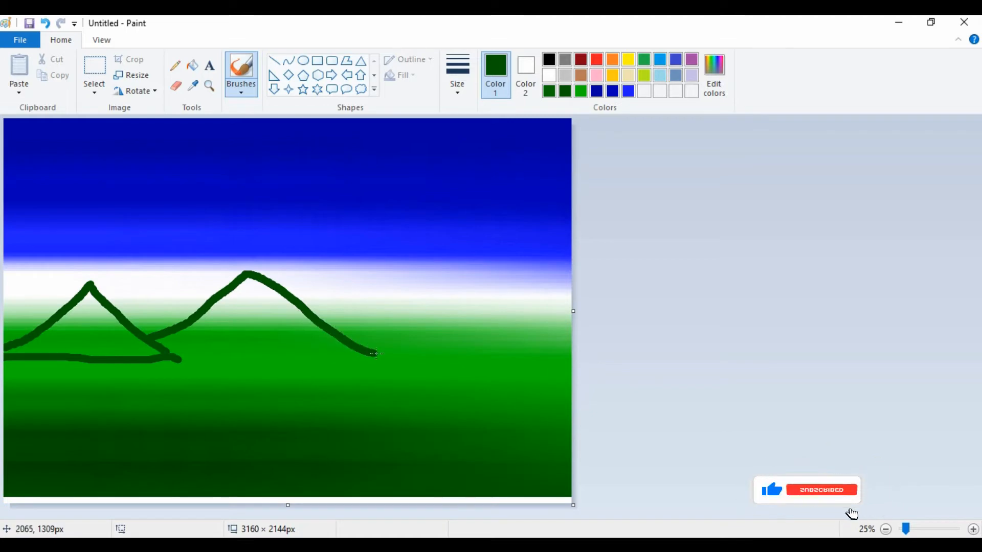
pyautogui.moveTo(333, 330)
pyautogui.mouseDown()
pyautogui.moveTo(399, 285)
pyautogui.moveTo(494, 347)
pyautogui.moveTo(472, 338)
pyautogui.moveTo(507, 300)
pyautogui.moveTo(572, 261)
pyautogui.mouseUp()
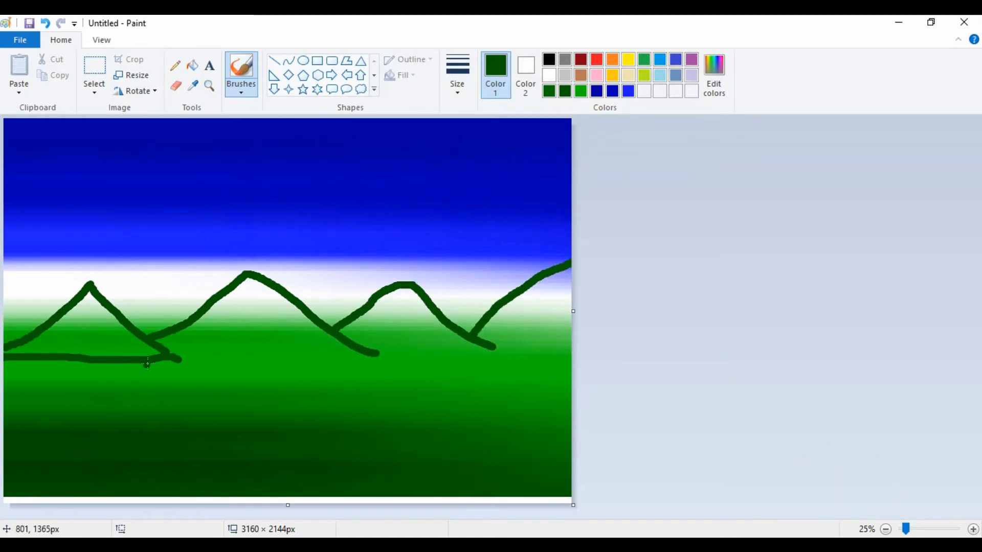
pyautogui.moveTo(148, 363)
pyautogui.mouseDown()
pyautogui.moveTo(319, 373)
pyautogui.moveTo(383, 372)
pyautogui.moveTo(380, 350)
pyautogui.moveTo(458, 365)
pyautogui.moveTo(519, 359)
pyautogui.mouseUp()
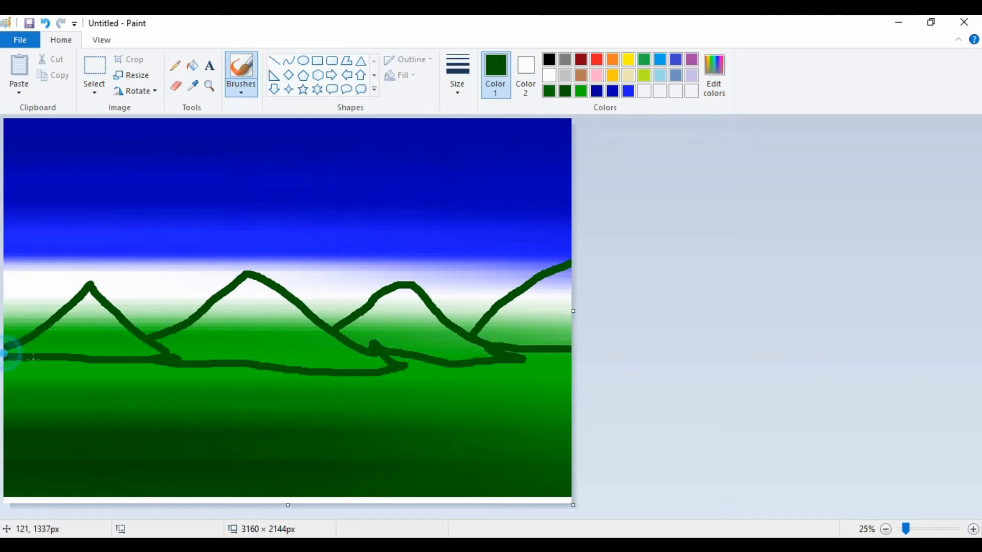
# Fill the leftmost mountain with dark green brush strokes and thicken the left slope of the second mountain.
pyautogui.moveTo(25, 359)
pyautogui.mouseDown()
pyautogui.moveTo(202, 375)
pyautogui.moveTo(7, 371)
pyautogui.moveTo(7, 349)
pyautogui.moveTo(60, 317)
pyautogui.mouseUp()
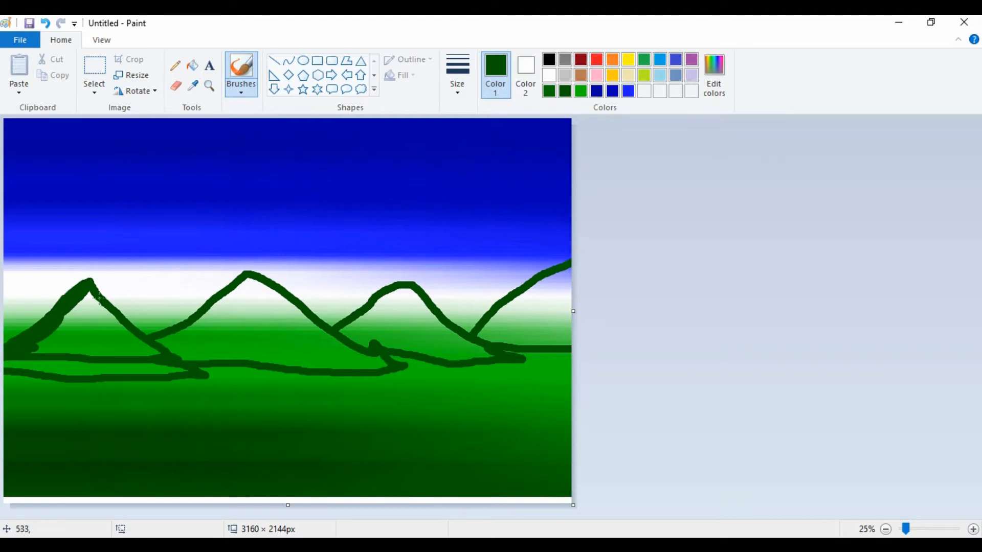
pyautogui.moveTo(132, 346); pyautogui.dragTo(112, 321)
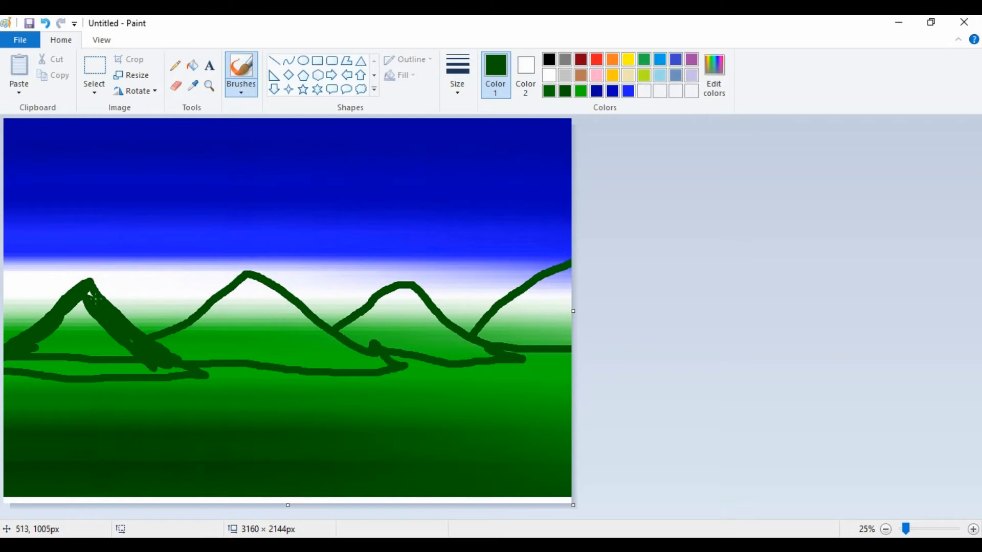
pyautogui.moveTo(169, 364)
pyautogui.mouseDown()
pyautogui.moveTo(97, 307)
pyautogui.moveTo(90, 280)
pyautogui.mouseUp()
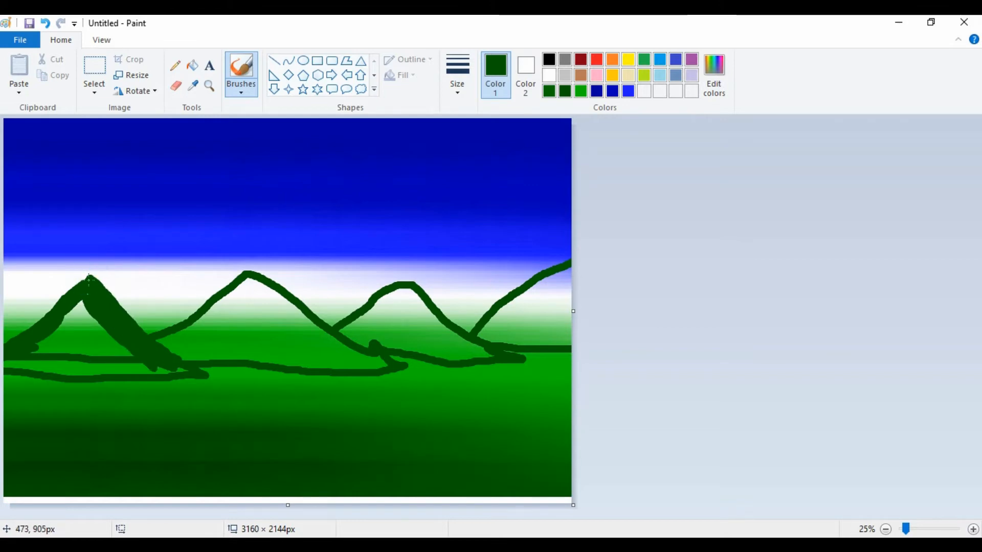
pyautogui.moveTo(59, 328)
pyautogui.mouseDown()
pyautogui.moveTo(78, 318)
pyautogui.moveTo(102, 348)
pyautogui.mouseUp()
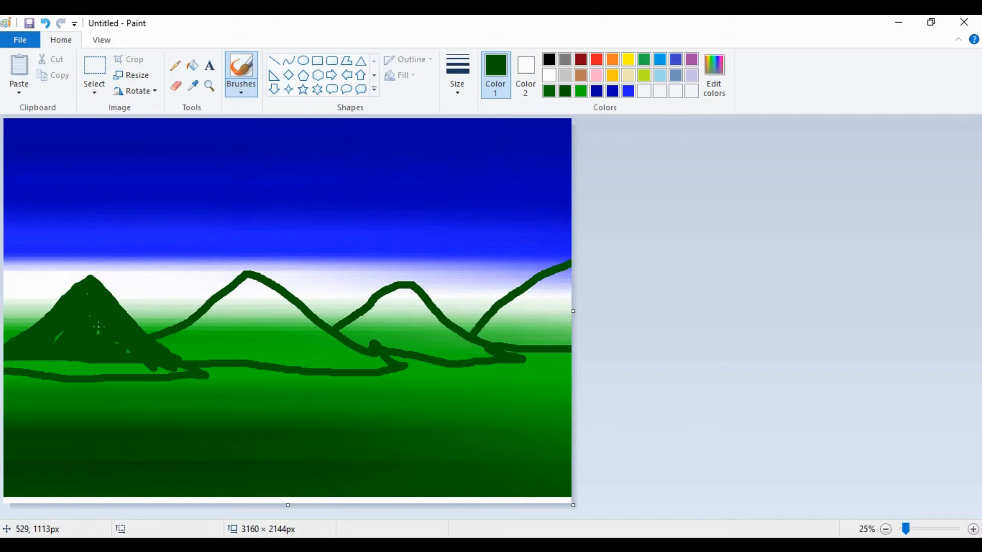
pyautogui.moveTo(27, 359); pyautogui.dragTo(97, 371)
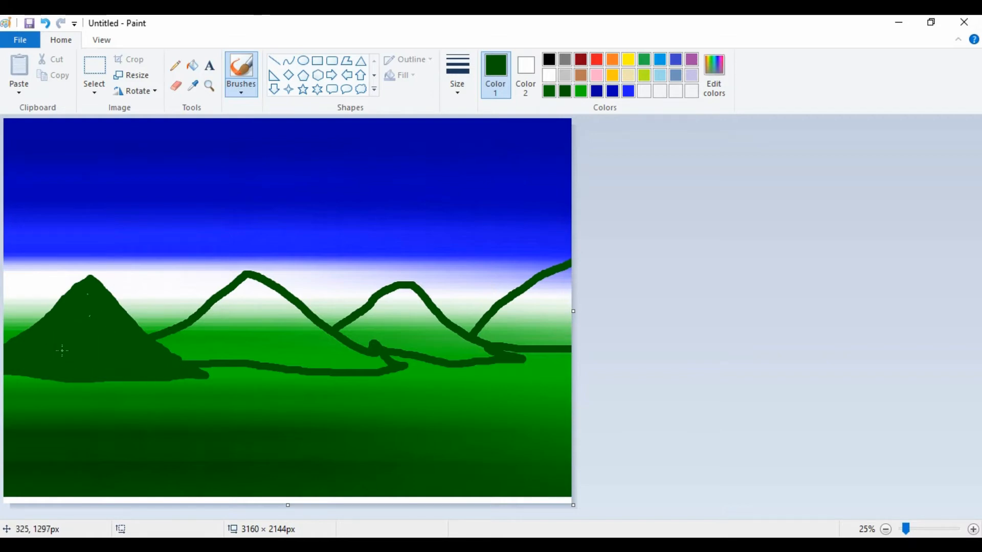
pyautogui.moveTo(161, 337)
pyautogui.mouseDown()
pyautogui.moveTo(195, 359)
pyautogui.moveTo(170, 337)
pyautogui.mouseUp()
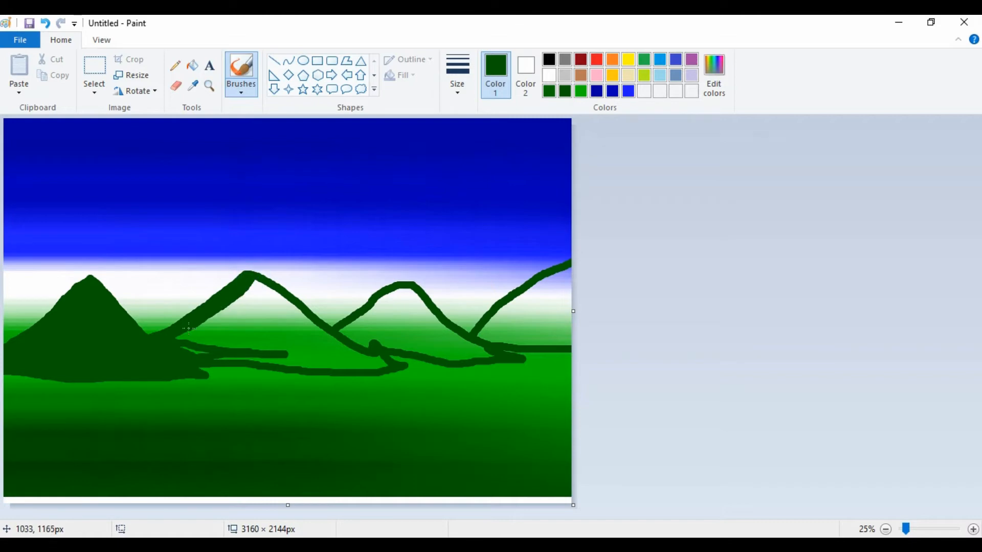
# Paint slightly lighter green highlights down the slopes and centre of the leftmost mountain.
pyautogui.click(566, 93)
pyautogui.moveTo(92, 283); pyautogui.dragTo(62, 339)
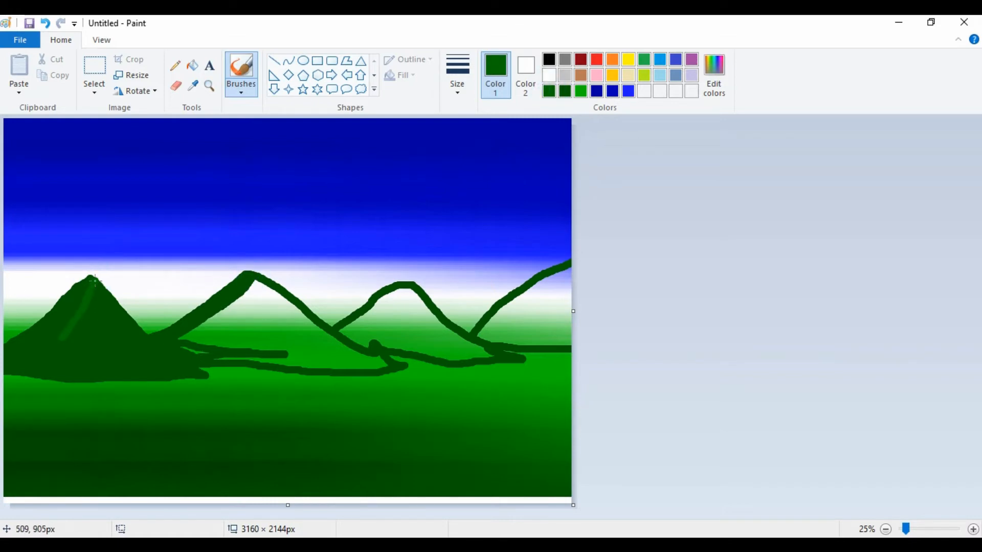
pyautogui.moveTo(88, 291); pyautogui.dragTo(59, 338)
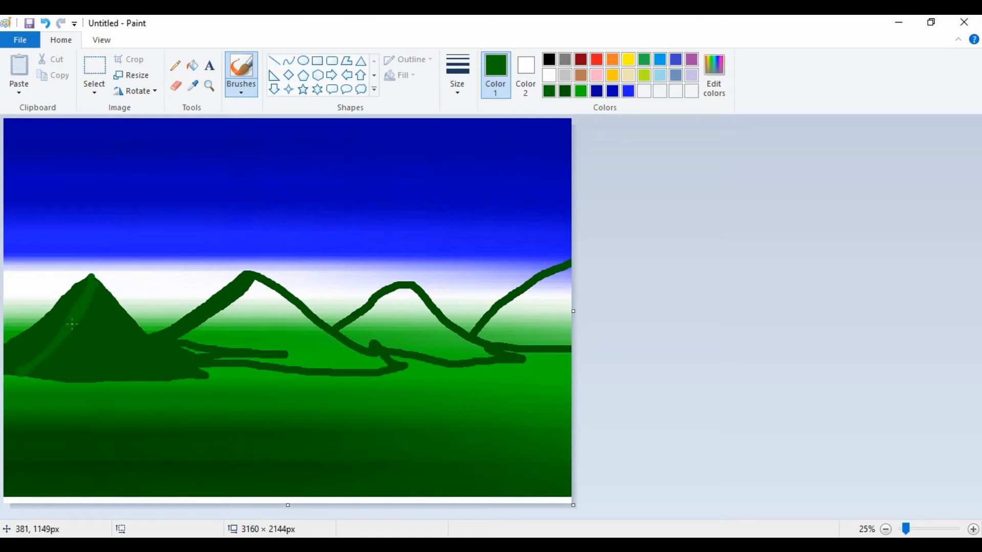
pyautogui.moveTo(93, 279); pyautogui.dragTo(138, 336)
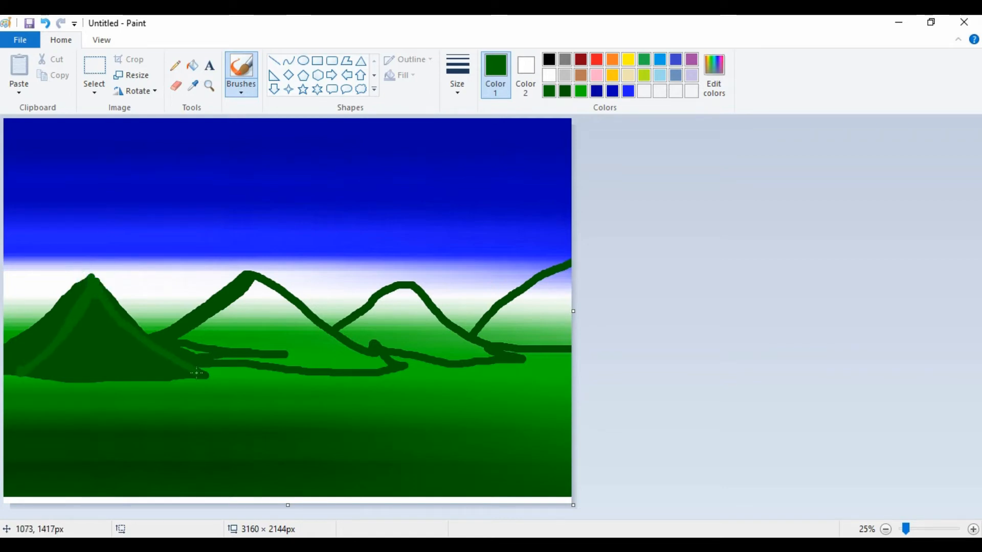
pyautogui.moveTo(91, 278); pyautogui.dragTo(148, 336)
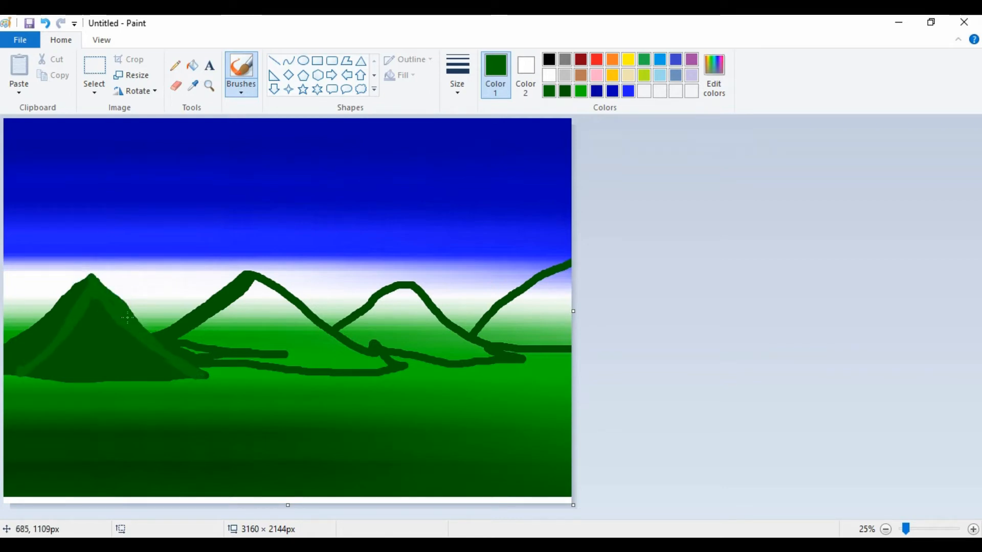
pyautogui.moveTo(97, 302); pyautogui.dragTo(100, 327)
pyautogui.moveTo(45, 357); pyautogui.dragTo(14, 377)
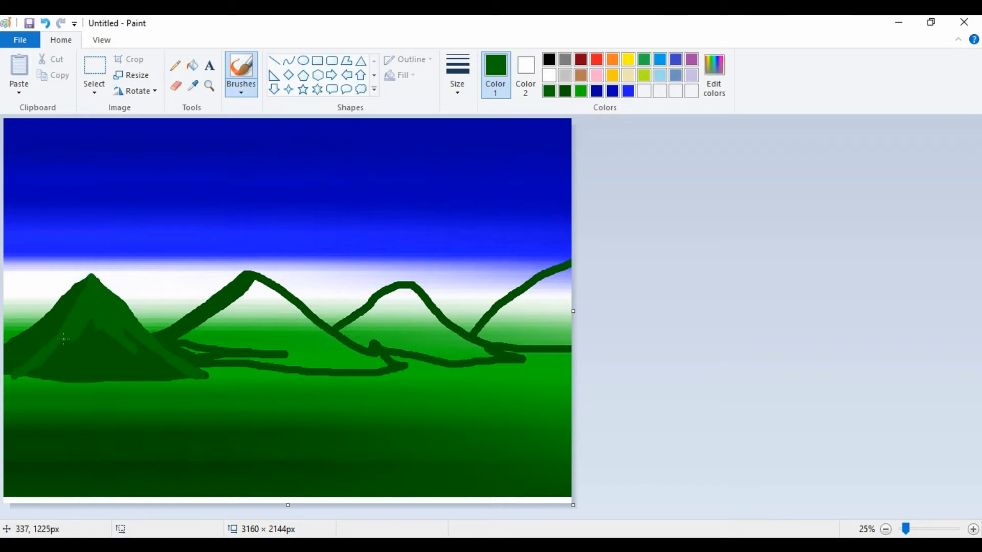
pyautogui.moveTo(74, 331)
pyautogui.mouseDown()
pyautogui.moveTo(92, 318)
pyautogui.moveTo(110, 352)
pyautogui.mouseUp()
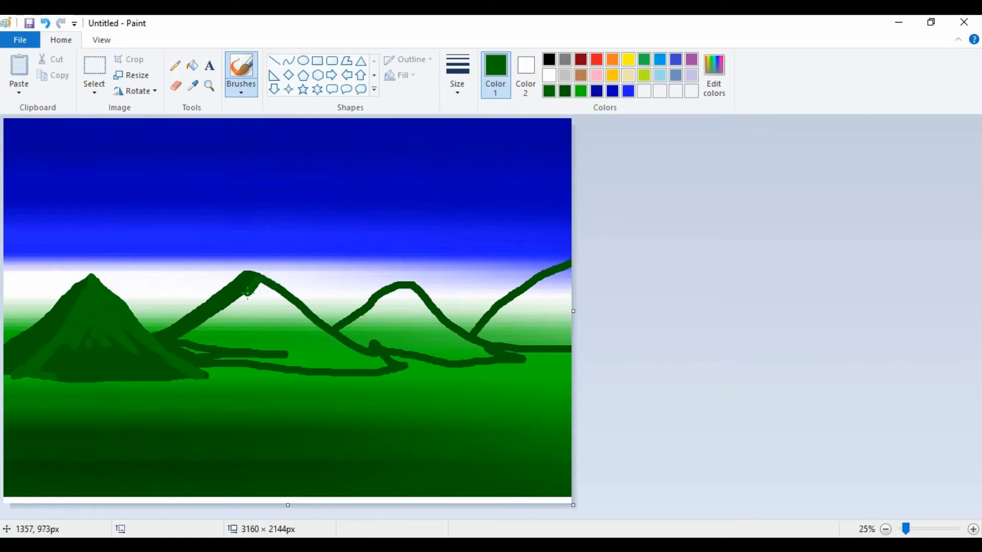
# Paint lighter green streaks down the second mountain from its peak and fill the rest of it with dark green.
pyautogui.moveTo(240, 301); pyautogui.dragTo(309, 334)
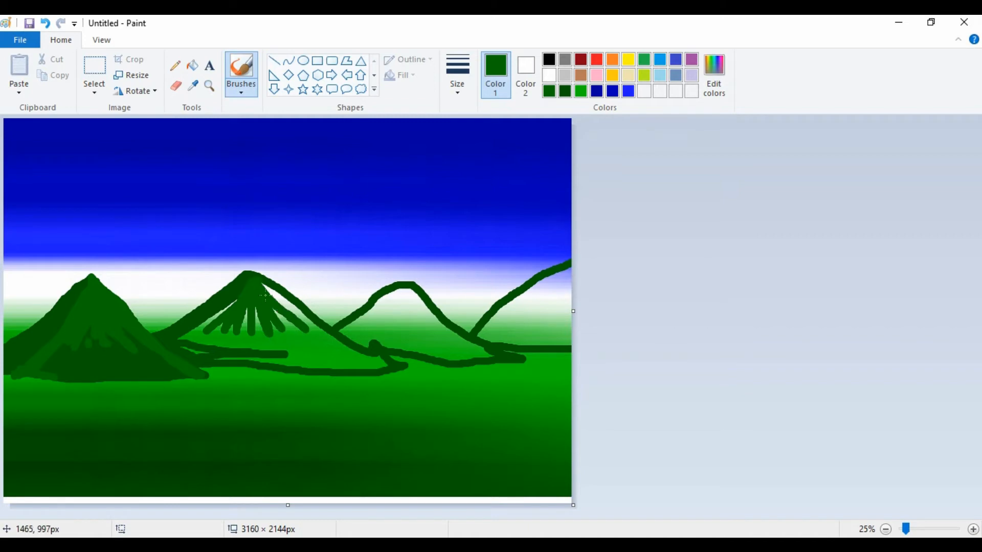
pyautogui.moveTo(263, 282); pyautogui.dragTo(320, 331)
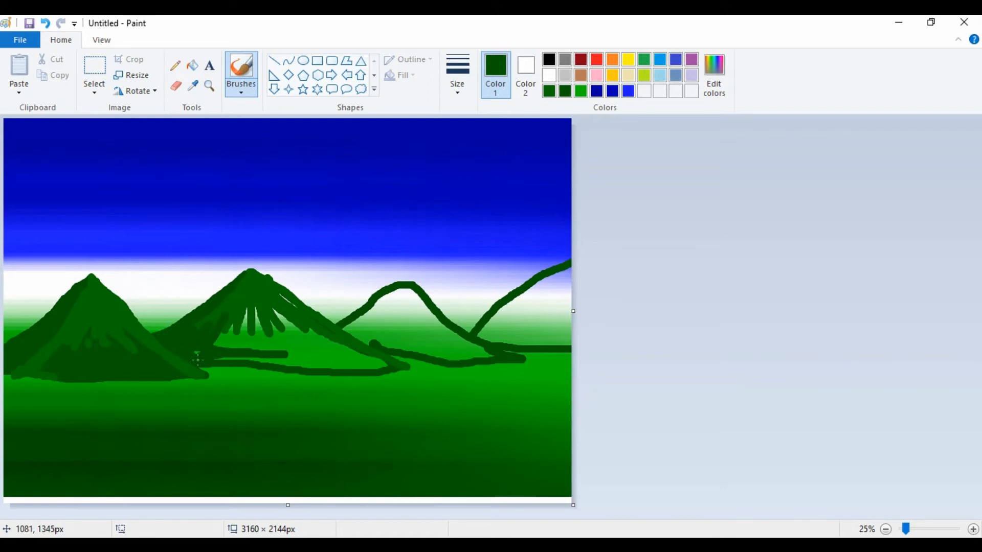
pyautogui.moveTo(248, 305)
pyautogui.mouseDown()
pyautogui.moveTo(229, 359)
pyautogui.moveTo(256, 310)
pyautogui.mouseUp()
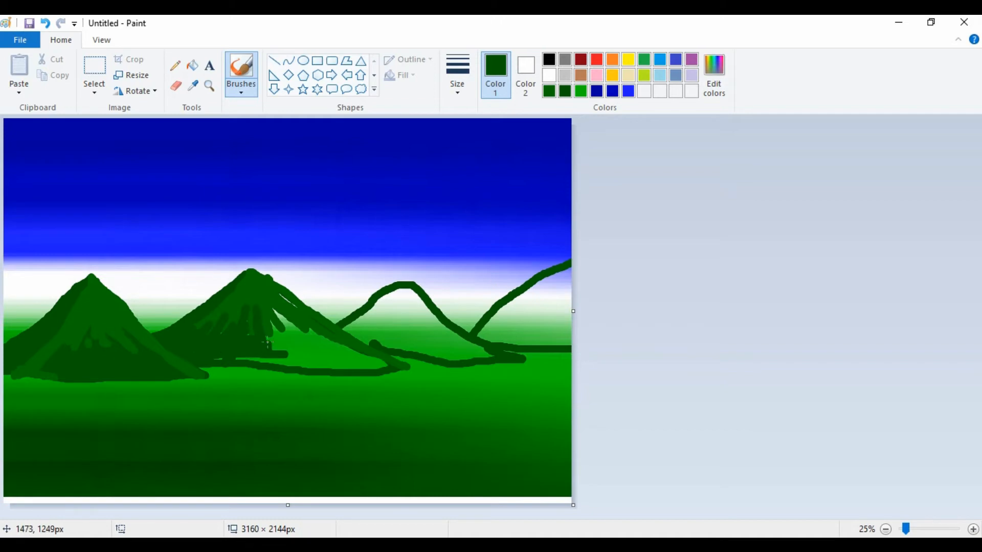
pyautogui.moveTo(267, 344)
pyautogui.mouseDown()
pyautogui.moveTo(267, 322)
pyautogui.moveTo(303, 344)
pyautogui.moveTo(275, 313)
pyautogui.moveTo(307, 336)
pyautogui.moveTo(310, 325)
pyautogui.moveTo(283, 299)
pyautogui.moveTo(335, 349)
pyautogui.moveTo(326, 344)
pyautogui.moveTo(387, 367)
pyautogui.moveTo(222, 359)
pyautogui.moveTo(333, 360)
pyautogui.mouseUp()
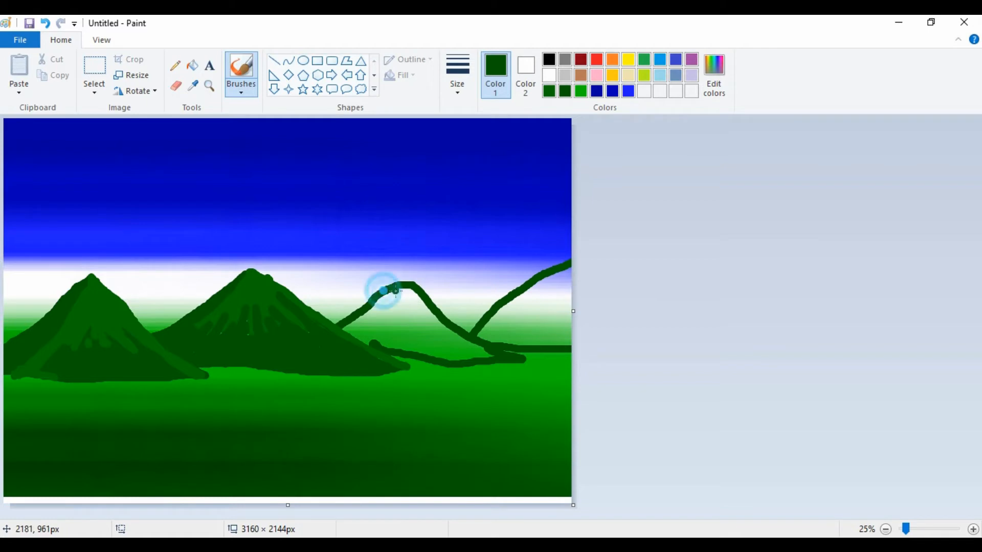
# Fill the third mountain and the rightmost mountain with dark green brush strokes.
pyautogui.moveTo(345, 330); pyautogui.dragTo(381, 306)
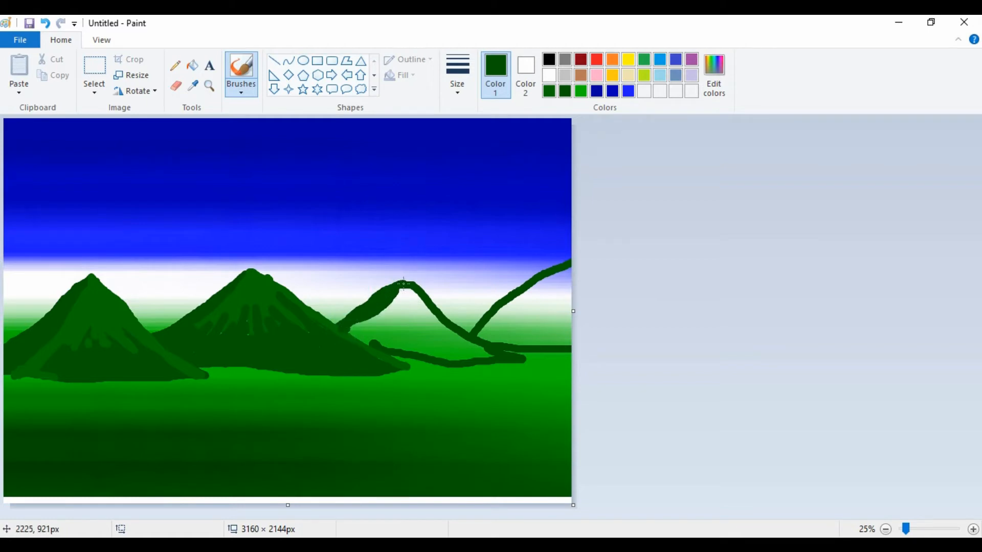
pyautogui.moveTo(475, 346)
pyautogui.mouseDown()
pyautogui.moveTo(403, 287)
pyautogui.moveTo(336, 326)
pyautogui.moveTo(389, 280)
pyautogui.moveTo(449, 330)
pyautogui.moveTo(407, 277)
pyautogui.moveTo(342, 325)
pyautogui.moveTo(399, 275)
pyautogui.moveTo(430, 322)
pyautogui.moveTo(396, 296)
pyautogui.moveTo(358, 333)
pyautogui.moveTo(341, 328)
pyautogui.moveTo(409, 353)
pyautogui.moveTo(481, 358)
pyautogui.moveTo(361, 337)
pyautogui.moveTo(468, 354)
pyautogui.moveTo(375, 335)
pyautogui.moveTo(457, 350)
pyautogui.moveTo(371, 318)
pyautogui.moveTo(443, 340)
pyautogui.moveTo(429, 328)
pyautogui.moveTo(463, 352)
pyautogui.mouseUp()
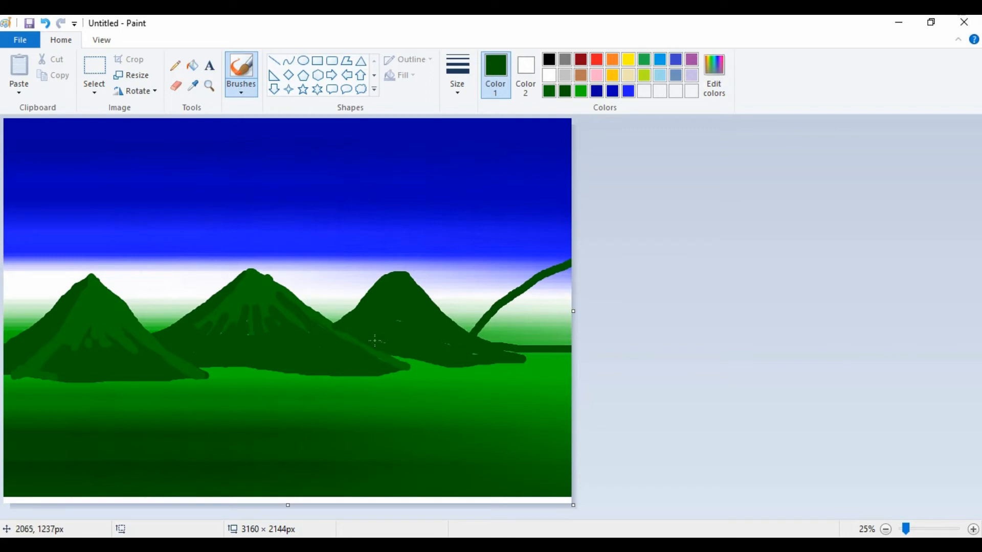
pyautogui.moveTo(478, 337)
pyautogui.mouseDown()
pyautogui.moveTo(567, 265)
pyautogui.moveTo(481, 332)
pyautogui.moveTo(587, 276)
pyautogui.moveTo(487, 342)
pyautogui.moveTo(572, 300)
pyautogui.moveTo(565, 291)
pyautogui.moveTo(493, 343)
pyautogui.moveTo(560, 340)
pyautogui.moveTo(523, 343)
pyautogui.moveTo(576, 296)
pyautogui.mouseUp()
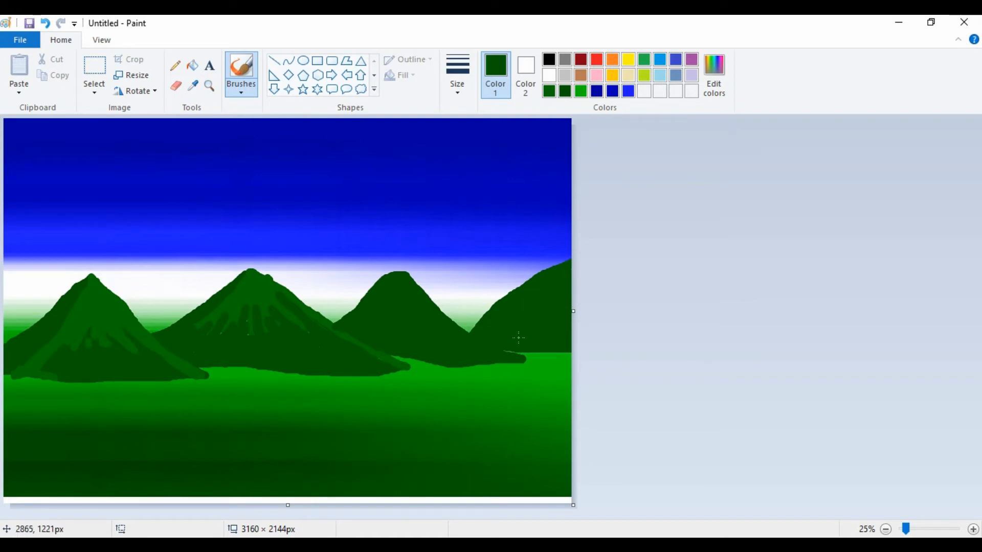
# Paint lighter green highlights on the third mountain and along the ridge of the rightmost mountain.
pyautogui.click(549, 91)
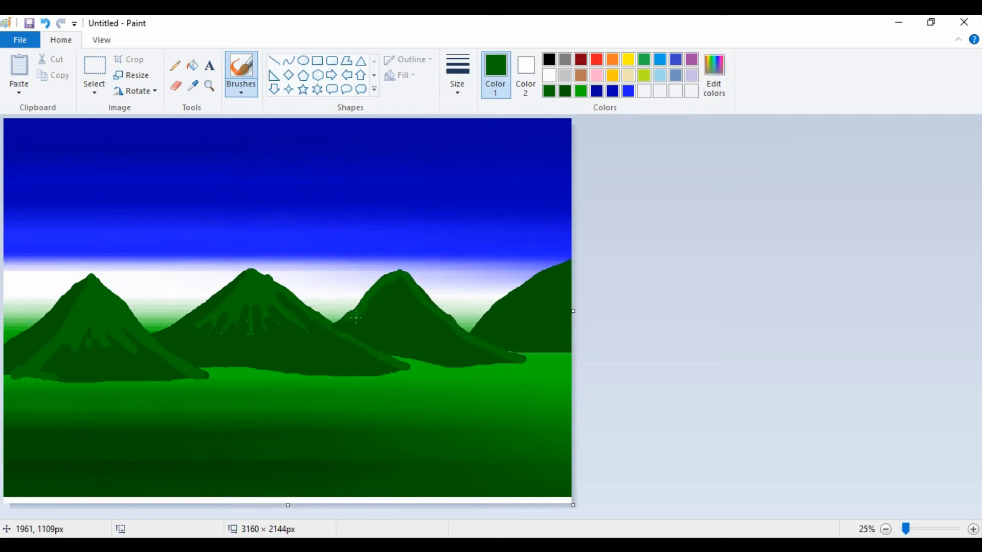
pyautogui.moveTo(371, 310); pyautogui.dragTo(362, 317)
pyautogui.moveTo(387, 287)
pyautogui.mouseDown()
pyautogui.moveTo(376, 302)
pyautogui.moveTo(394, 296)
pyautogui.moveTo(382, 319)
pyautogui.mouseUp()
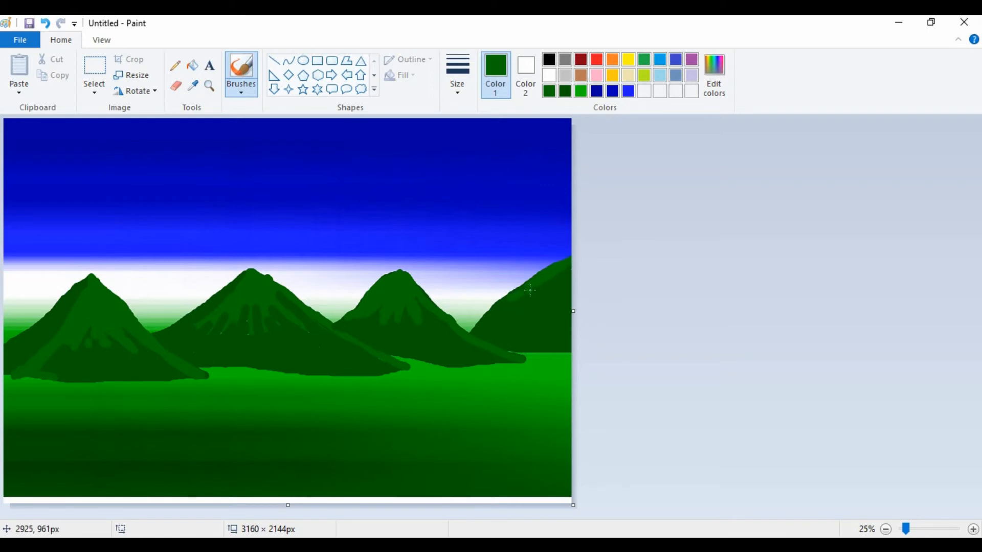
# Paint lighter green streaks on the rightmost mountain and touch up the mountain slopes and bases.
pyautogui.moveTo(556, 297)
pyautogui.mouseDown()
pyautogui.moveTo(567, 275)
pyautogui.moveTo(559, 299)
pyautogui.mouseUp()
pyautogui.moveTo(570, 280); pyautogui.dragTo(569, 290)
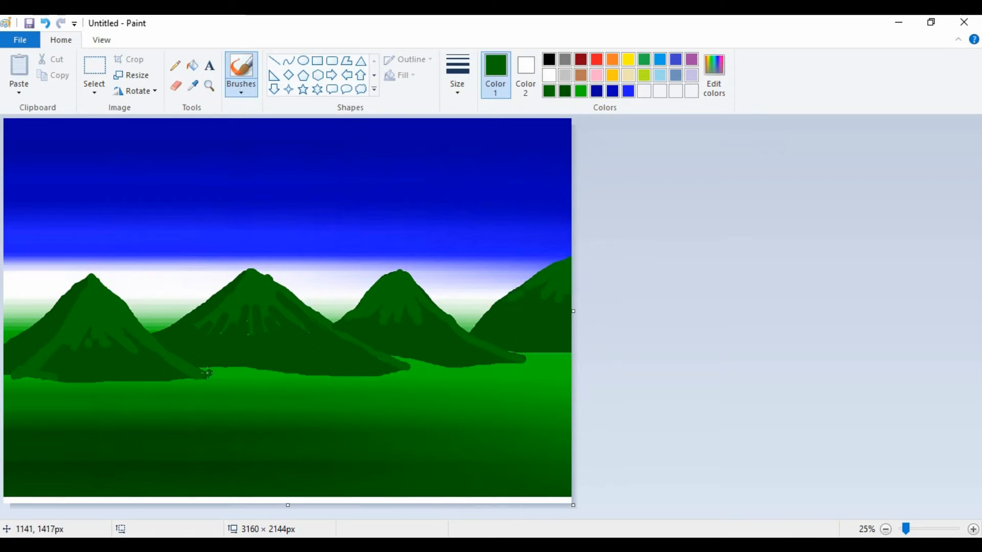
pyautogui.click(394, 368)
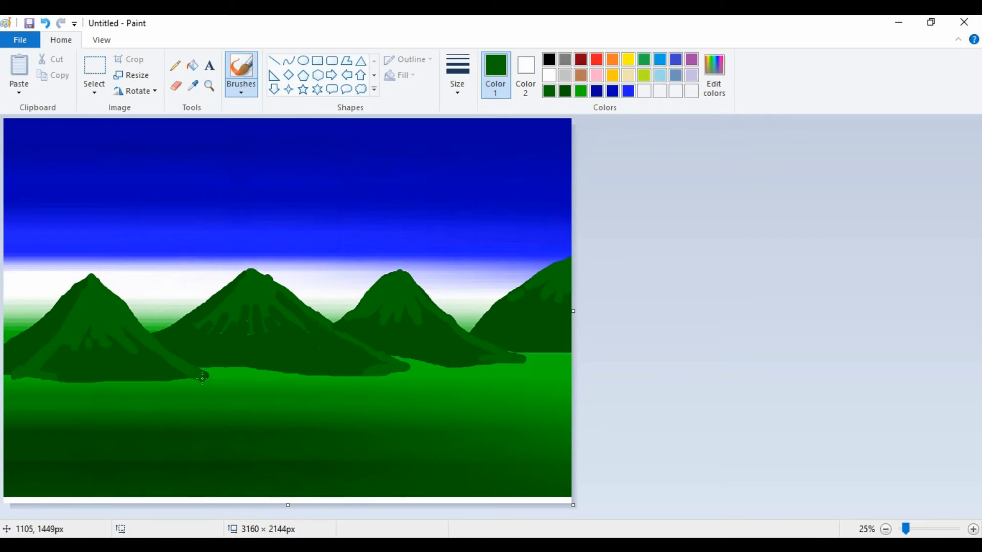
pyautogui.click(428, 202)
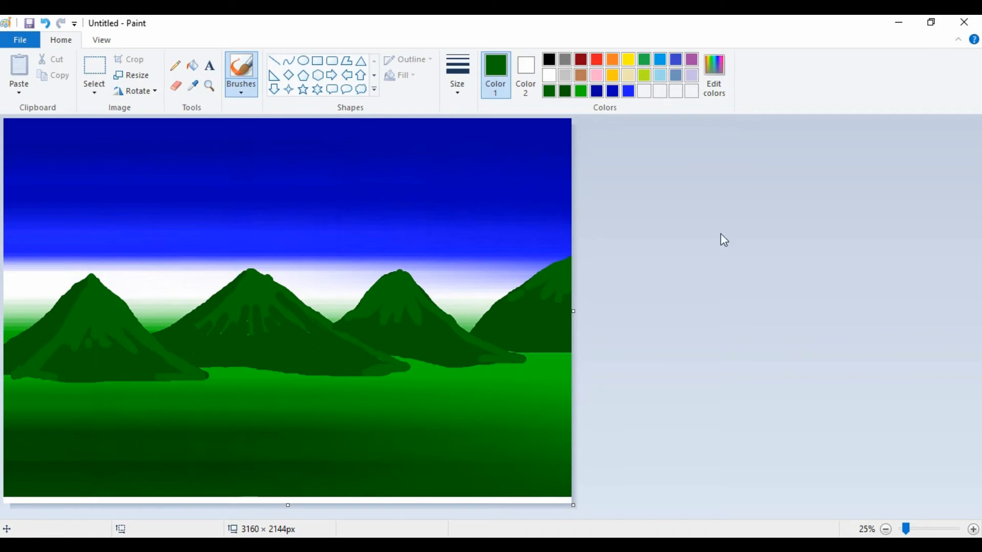
# Mix a darker shade of the current green as a custom colour.
pyautogui.click(716, 90)
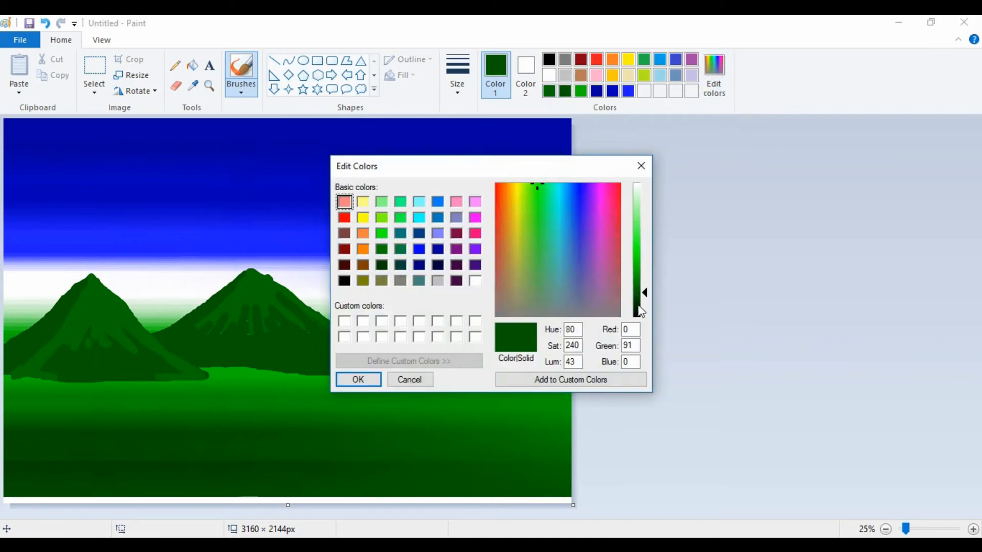
pyautogui.click(643, 307)
pyautogui.click(355, 379)
# Mix a darker shade of the palette's brown as a custom colour for the tree.
pyautogui.click(581, 61)
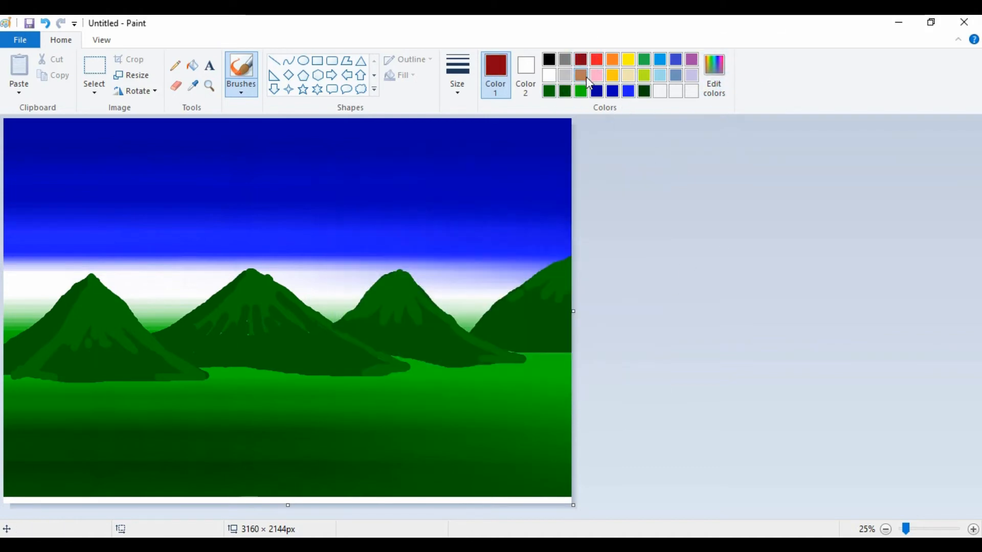
pyautogui.click(581, 75)
pyautogui.click(714, 77)
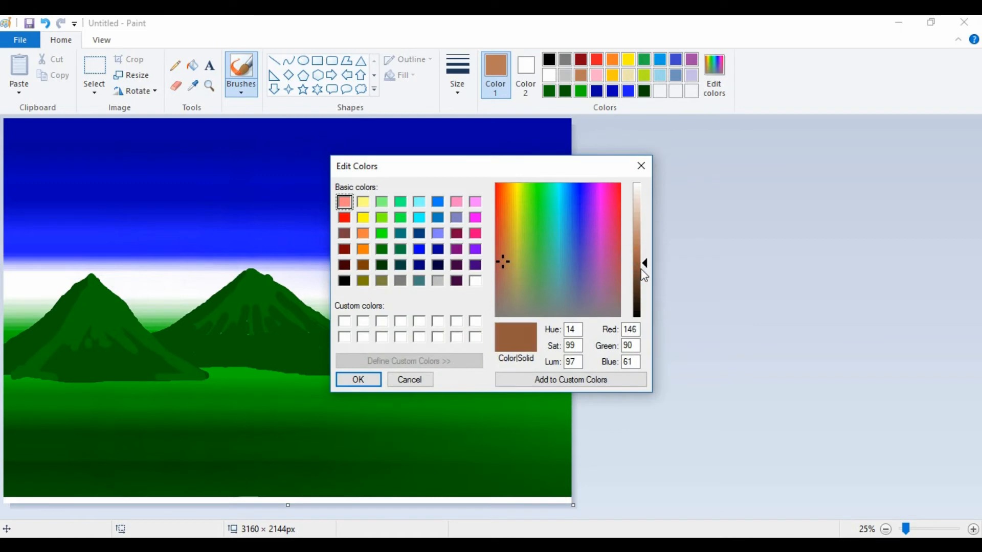
pyautogui.moveTo(639, 277)
pyautogui.mouseDown()
pyautogui.moveTo(659, 300)
pyautogui.moveTo(644, 261)
pyautogui.moveTo(643, 270)
pyautogui.mouseUp()
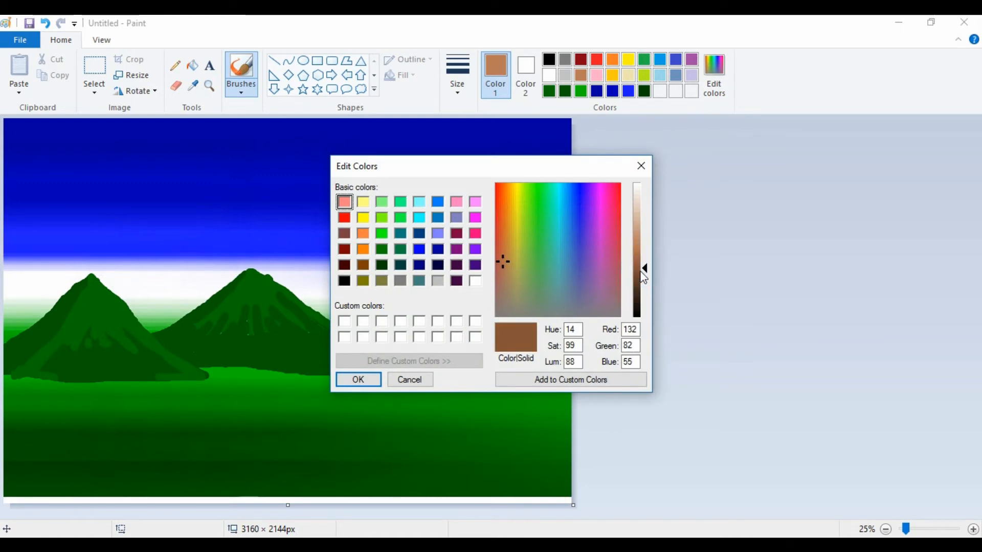
pyautogui.click(371, 380)
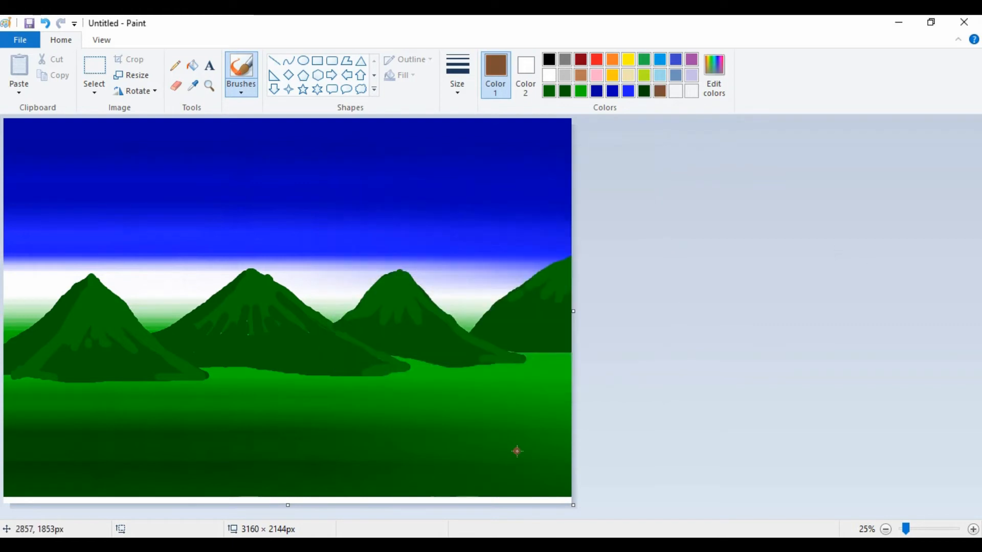
# Paint a brown tree trunk in the right foreground with spreading roots and a first branch curving to the left.
pyautogui.moveTo(517, 451)
pyautogui.mouseDown()
pyautogui.moveTo(499, 291)
pyautogui.moveTo(485, 256)
pyautogui.moveTo(464, 234)
pyautogui.moveTo(426, 230)
pyautogui.mouseUp()
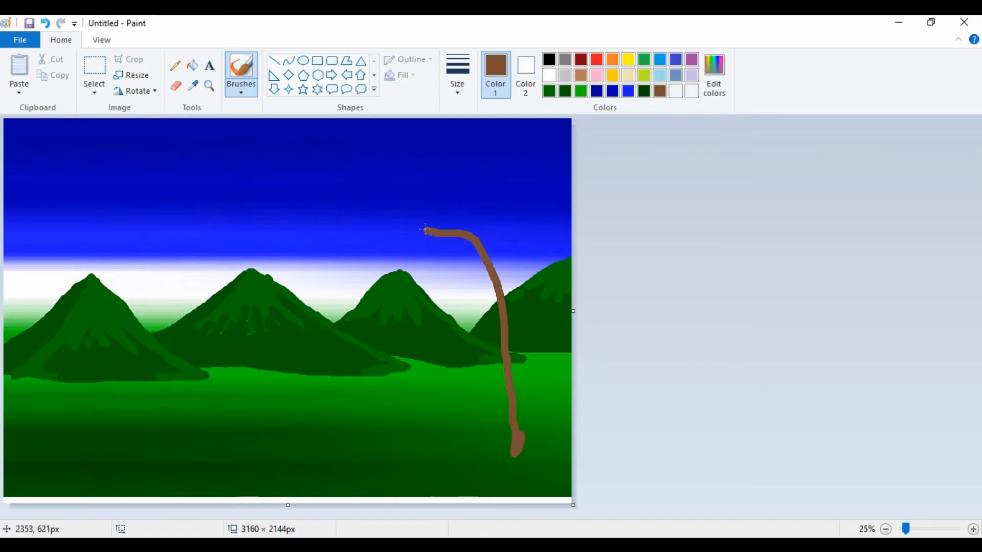
pyautogui.moveTo(492, 280); pyautogui.dragTo(498, 322)
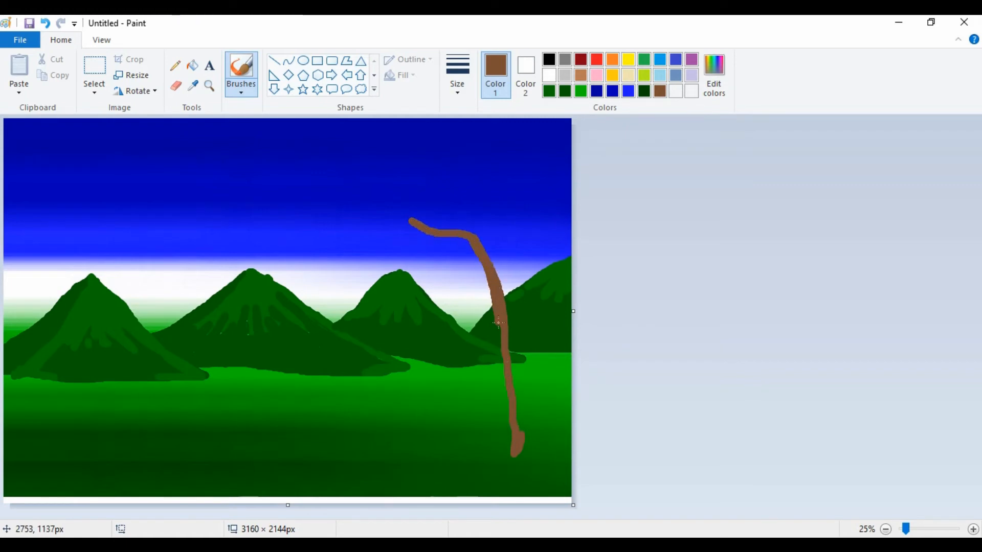
pyautogui.moveTo(503, 360)
pyautogui.mouseDown()
pyautogui.moveTo(505, 427)
pyautogui.moveTo(512, 402)
pyautogui.mouseUp()
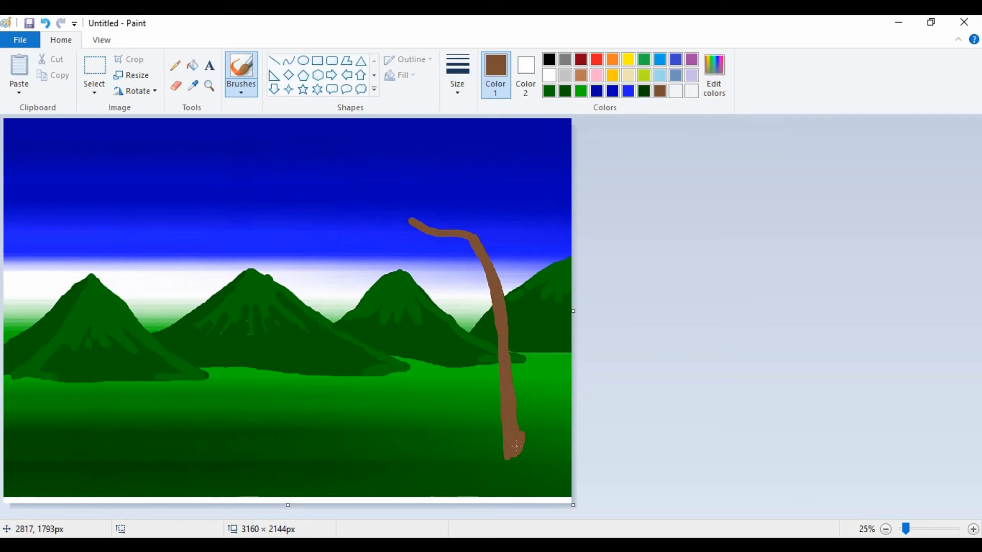
pyautogui.moveTo(504, 278); pyautogui.dragTo(503, 310)
pyautogui.moveTo(506, 362); pyautogui.dragTo(506, 318)
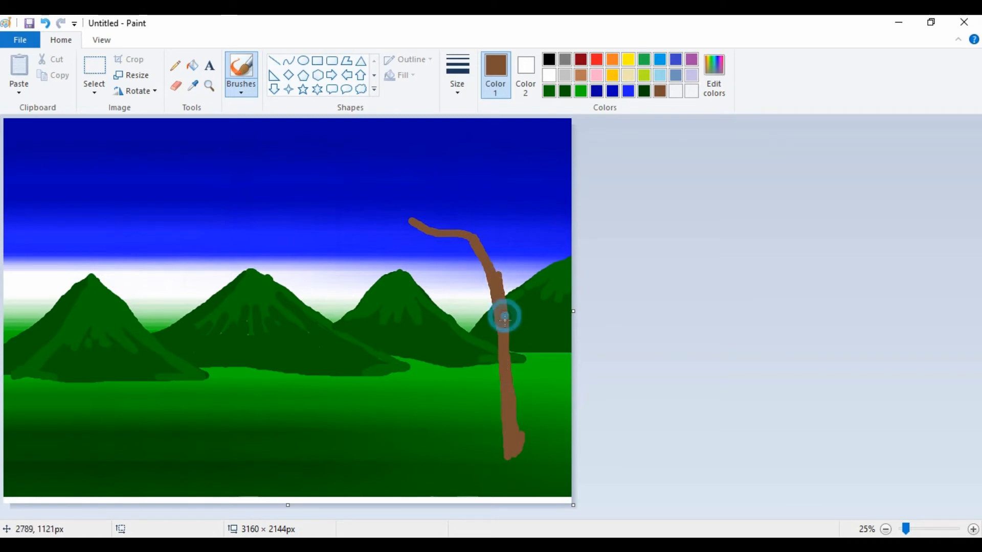
pyautogui.moveTo(513, 377)
pyautogui.mouseDown()
pyautogui.moveTo(522, 455)
pyautogui.moveTo(519, 447)
pyautogui.moveTo(519, 458)
pyautogui.moveTo(487, 458)
pyautogui.moveTo(546, 465)
pyautogui.moveTo(520, 460)
pyautogui.mouseUp()
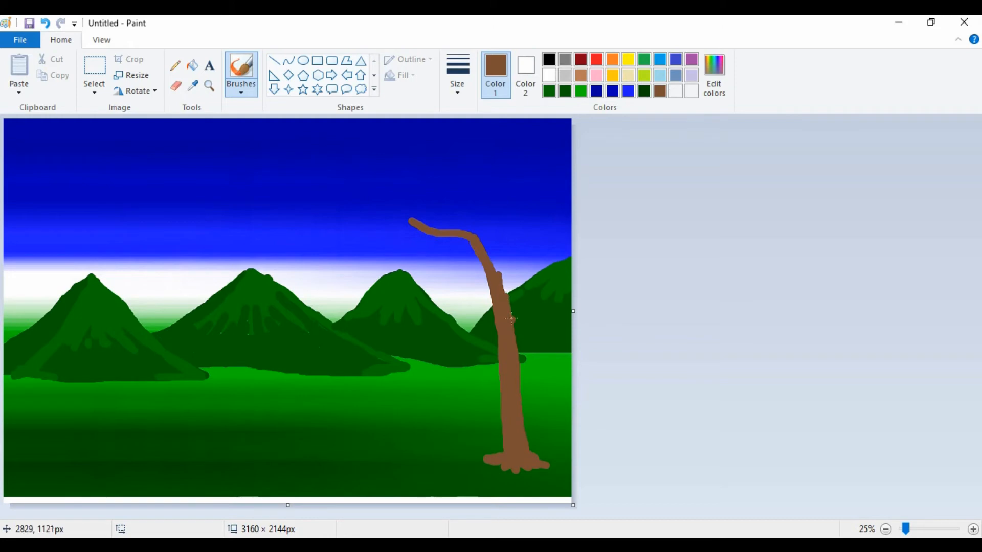
# Paint the tree's main brown branches fanning out from the trunk to both sides, including a long low one to the left.
pyautogui.moveTo(508, 296)
pyautogui.mouseDown()
pyautogui.moveTo(517, 249)
pyautogui.moveTo(551, 203)
pyautogui.mouseUp()
pyautogui.moveTo(500, 264)
pyautogui.mouseDown()
pyautogui.moveTo(506, 219)
pyautogui.moveTo(470, 178)
pyautogui.mouseUp()
pyautogui.click(474, 205)
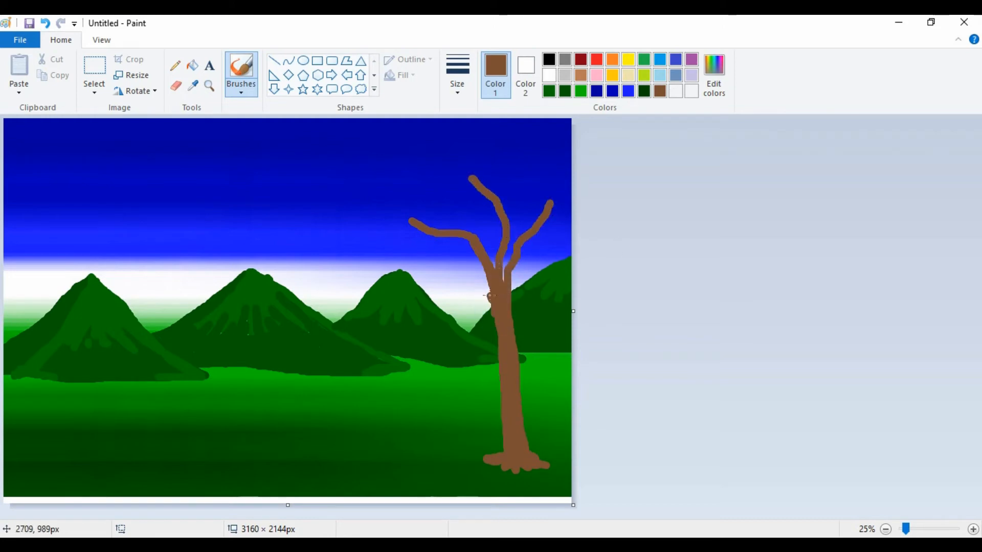
pyautogui.moveTo(490, 295); pyautogui.dragTo(356, 260)
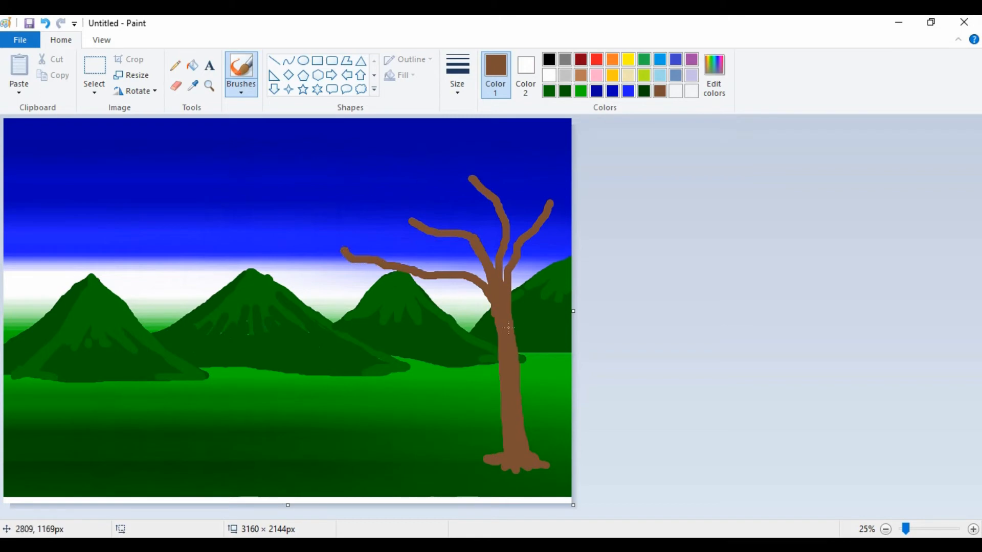
pyautogui.moveTo(508, 264); pyautogui.dragTo(560, 242)
pyautogui.moveTo(476, 238); pyautogui.dragTo(426, 179)
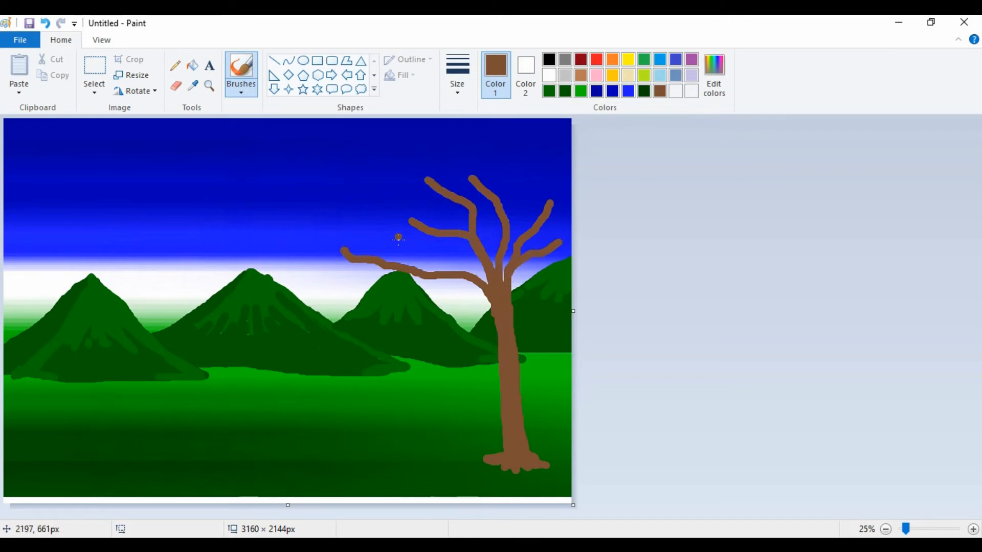
# Paint smaller branches forking up and down from the tree's left-hand limbs.
pyautogui.moveTo(409, 267); pyautogui.dragTo(374, 179)
pyautogui.click(383, 220)
pyautogui.moveTo(370, 216); pyautogui.dragTo(315, 211)
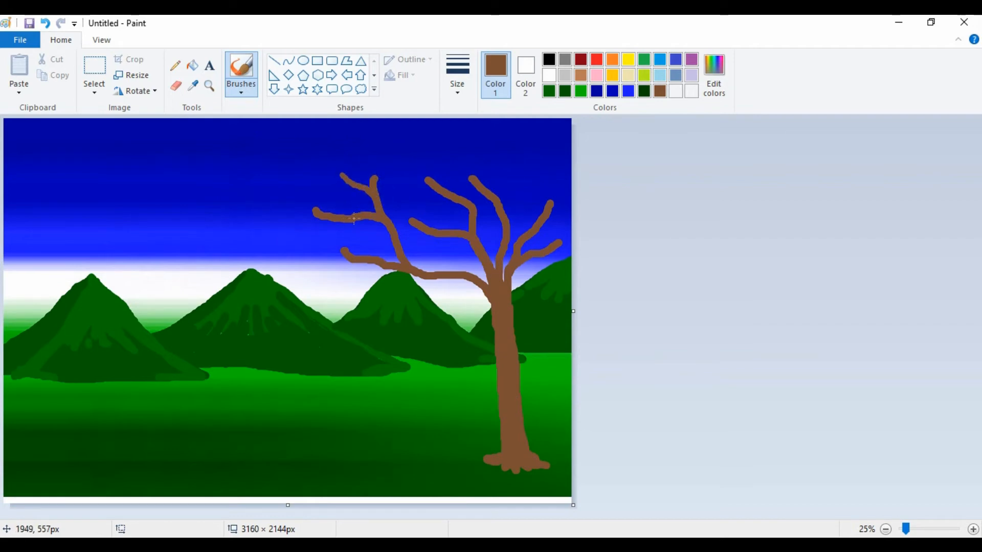
pyautogui.moveTo(382, 274); pyautogui.dragTo(348, 288)
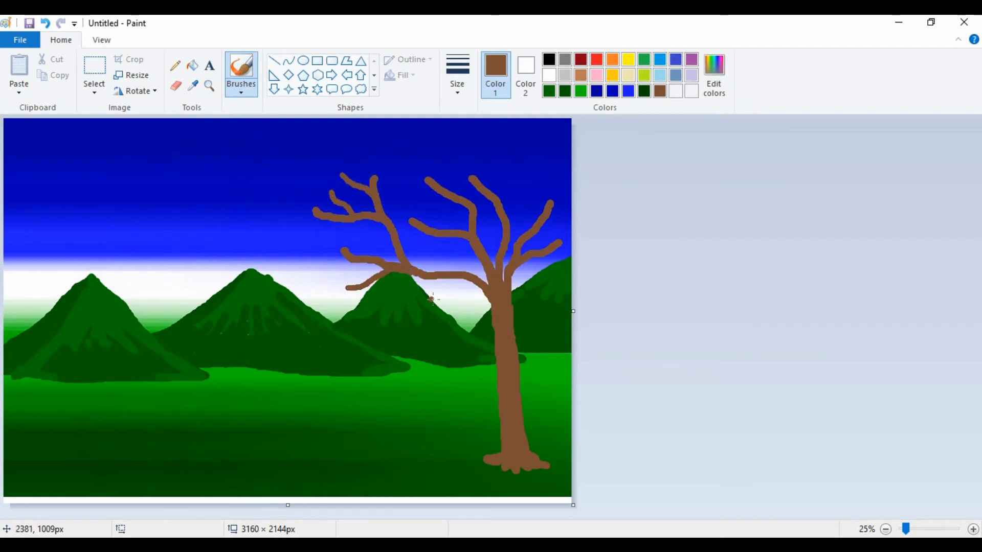
pyautogui.moveTo(454, 277); pyautogui.dragTo(410, 301)
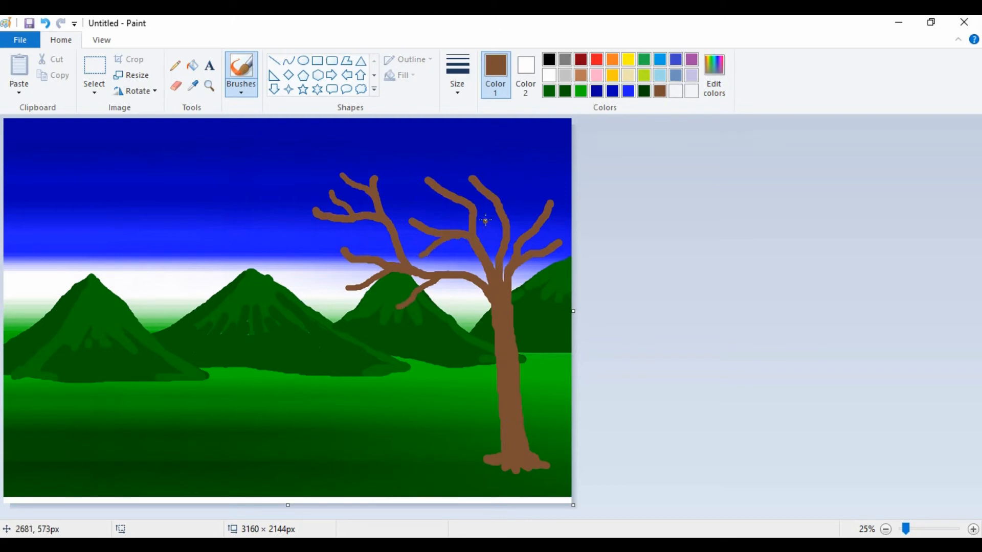
# Paint thin twigs reaching upward from the tree's upper branches across the whole crown.
pyautogui.moveTo(461, 203)
pyautogui.mouseDown()
pyautogui.moveTo(416, 201)
pyautogui.moveTo(451, 192)
pyautogui.moveTo(438, 132)
pyautogui.mouseUp()
pyautogui.moveTo(505, 217); pyautogui.dragTo(497, 135)
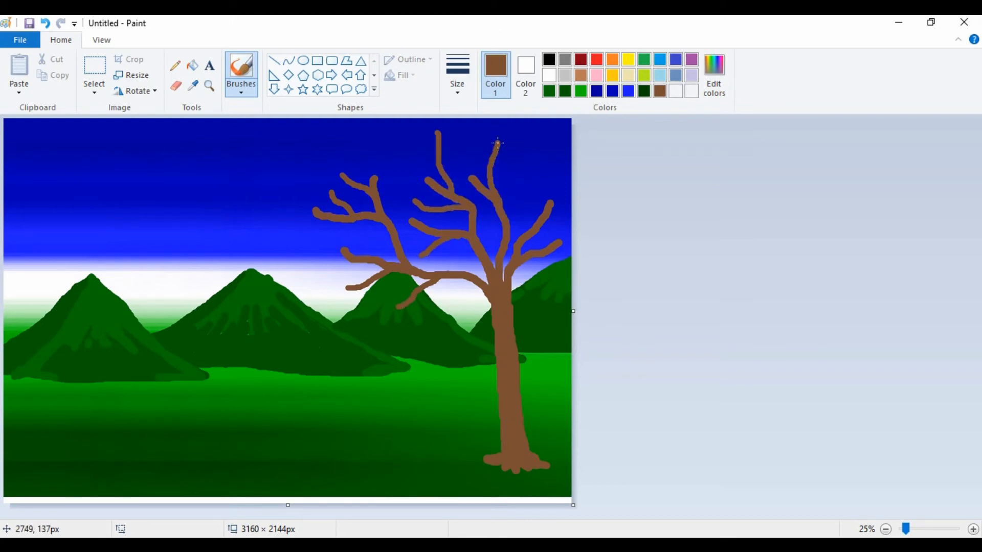
pyautogui.moveTo(510, 221)
pyautogui.mouseDown()
pyautogui.moveTo(513, 182)
pyautogui.moveTo(532, 199)
pyautogui.moveTo(527, 159)
pyautogui.moveTo(549, 149)
pyautogui.mouseUp()
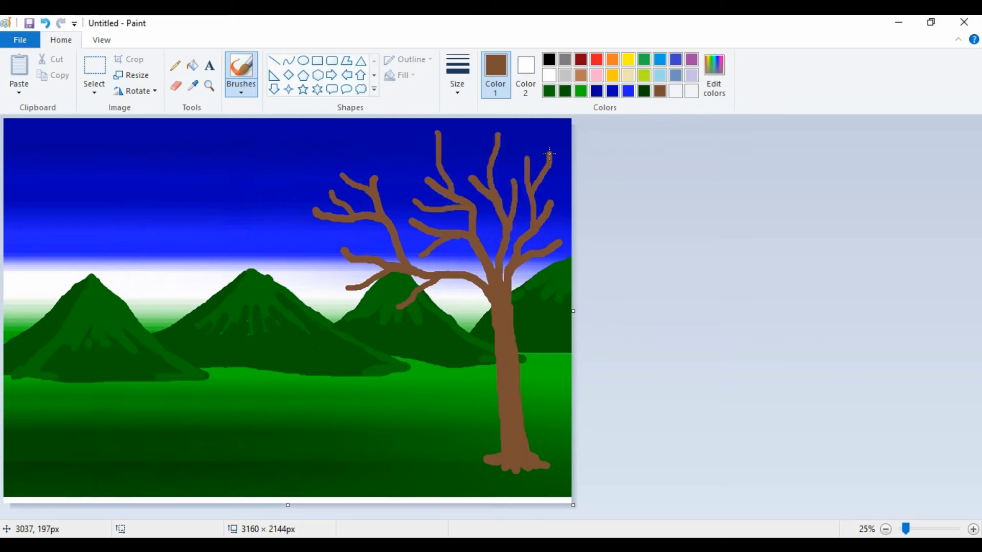
pyautogui.moveTo(370, 175)
pyautogui.mouseDown()
pyautogui.moveTo(376, 137)
pyautogui.moveTo(394, 168)
pyautogui.moveTo(419, 146)
pyautogui.mouseUp()
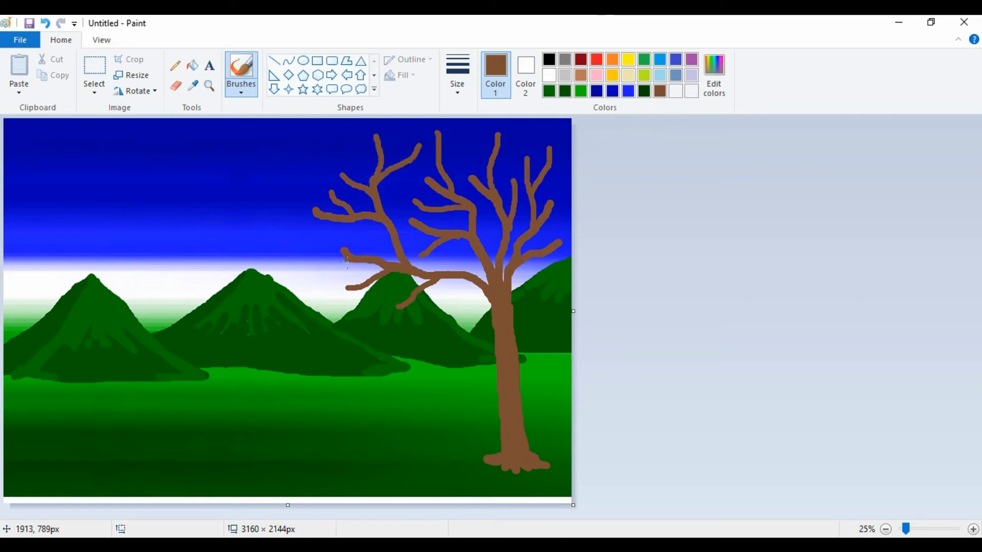
# Dab darkest green leaves around and between the tree's branches to form the crown.
pyautogui.click(568, 93)
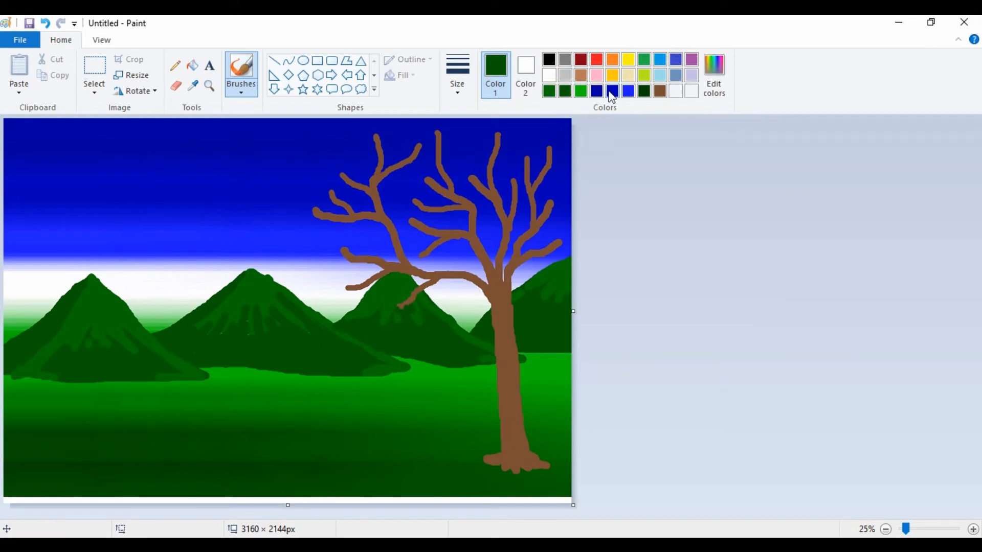
pyautogui.click(644, 92)
pyautogui.moveTo(417, 308)
pyautogui.mouseDown()
pyautogui.moveTo(393, 313)
pyautogui.moveTo(404, 295)
pyautogui.moveTo(410, 304)
pyautogui.moveTo(395, 293)
pyautogui.moveTo(378, 318)
pyautogui.moveTo(426, 313)
pyautogui.moveTo(418, 301)
pyautogui.moveTo(408, 307)
pyautogui.moveTo(414, 280)
pyautogui.moveTo(362, 297)
pyautogui.moveTo(340, 289)
pyautogui.moveTo(374, 270)
pyautogui.moveTo(338, 276)
pyautogui.moveTo(361, 272)
pyautogui.moveTo(358, 264)
pyautogui.moveTo(373, 281)
pyautogui.moveTo(334, 288)
pyautogui.moveTo(330, 274)
pyautogui.moveTo(338, 302)
pyautogui.moveTo(341, 264)
pyautogui.moveTo(318, 245)
pyautogui.moveTo(333, 232)
pyautogui.moveTo(356, 231)
pyautogui.moveTo(364, 247)
pyautogui.moveTo(352, 235)
pyautogui.moveTo(335, 247)
pyautogui.moveTo(342, 257)
pyautogui.moveTo(371, 241)
pyautogui.moveTo(357, 251)
pyautogui.moveTo(332, 239)
pyautogui.moveTo(410, 283)
pyautogui.moveTo(385, 290)
pyautogui.moveTo(389, 299)
pyautogui.moveTo(386, 291)
pyautogui.moveTo(349, 299)
pyautogui.moveTo(328, 276)
pyautogui.moveTo(325, 235)
pyautogui.moveTo(316, 241)
pyautogui.moveTo(310, 229)
pyautogui.moveTo(305, 195)
pyautogui.moveTo(352, 148)
pyautogui.moveTo(358, 118)
pyautogui.moveTo(463, 136)
pyautogui.moveTo(499, 120)
pyautogui.moveTo(524, 132)
pyautogui.moveTo(556, 122)
pyautogui.moveTo(575, 158)
pyautogui.moveTo(565, 202)
pyautogui.moveTo(581, 235)
pyautogui.moveTo(569, 267)
pyautogui.moveTo(539, 264)
pyautogui.moveTo(561, 254)
pyautogui.moveTo(536, 239)
pyautogui.moveTo(548, 223)
pyautogui.moveTo(534, 231)
pyautogui.moveTo(541, 206)
pyautogui.moveTo(562, 200)
pyautogui.moveTo(560, 161)
pyautogui.moveTo(545, 139)
pyautogui.moveTo(538, 170)
pyautogui.moveTo(545, 153)
pyautogui.moveTo(525, 156)
pyautogui.moveTo(516, 182)
pyautogui.moveTo(519, 215)
pyautogui.moveTo(503, 162)
pyautogui.moveTo(512, 133)
pyautogui.moveTo(457, 164)
pyautogui.moveTo(458, 139)
pyautogui.moveTo(421, 147)
pyautogui.moveTo(422, 178)
pyautogui.moveTo(392, 149)
pyautogui.moveTo(404, 136)
pyautogui.moveTo(378, 136)
pyautogui.moveTo(364, 173)
pyautogui.moveTo(346, 167)
pyautogui.moveTo(335, 177)
pyautogui.moveTo(351, 197)
pyautogui.moveTo(314, 184)
pyautogui.moveTo(324, 193)
pyautogui.moveTo(302, 204)
pyautogui.moveTo(380, 250)
pyautogui.moveTo(367, 202)
pyautogui.moveTo(423, 197)
pyautogui.moveTo(438, 154)
pyautogui.moveTo(450, 149)
pyautogui.moveTo(460, 186)
pyautogui.moveTo(478, 148)
pyautogui.moveTo(494, 223)
pyautogui.mouseUp()
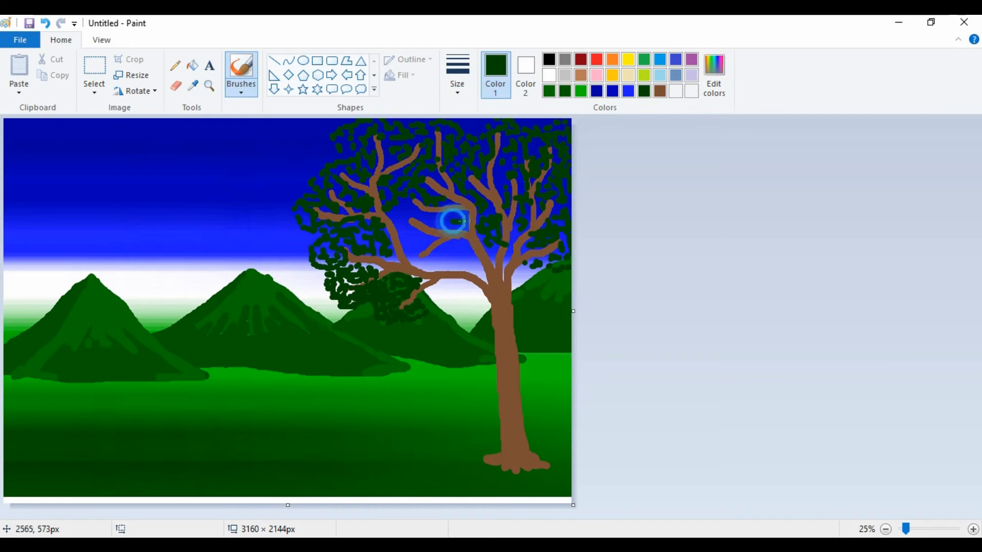
pyautogui.moveTo(411, 237)
pyautogui.mouseDown()
pyautogui.moveTo(438, 265)
pyautogui.moveTo(453, 241)
pyautogui.moveTo(457, 254)
pyautogui.moveTo(444, 265)
pyautogui.moveTo(474, 250)
pyautogui.mouseUp()
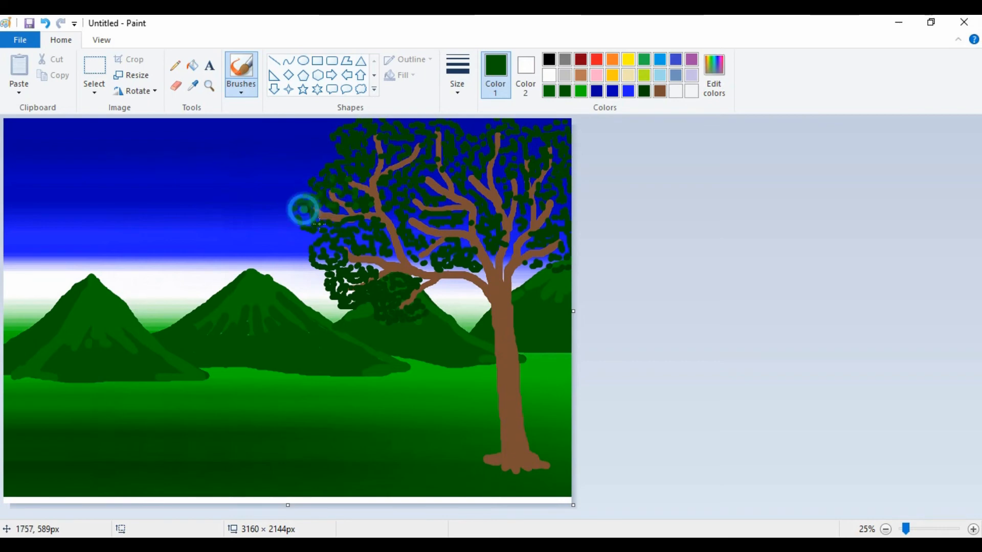
# Dab lighter dark-green leaves over the whole tree crown, filling gaps between the branches.
pyautogui.moveTo(319, 224)
pyautogui.mouseDown()
pyautogui.moveTo(353, 225)
pyautogui.moveTo(365, 239)
pyautogui.moveTo(325, 231)
pyautogui.moveTo(308, 250)
pyautogui.moveTo(327, 294)
pyautogui.moveTo(349, 301)
pyautogui.moveTo(339, 259)
pyautogui.moveTo(290, 206)
pyautogui.moveTo(337, 160)
pyautogui.moveTo(339, 127)
pyautogui.moveTo(361, 122)
pyautogui.moveTo(371, 132)
pyautogui.moveTo(356, 153)
pyautogui.moveTo(368, 150)
pyautogui.moveTo(368, 161)
pyautogui.moveTo(414, 123)
pyautogui.moveTo(398, 195)
pyautogui.moveTo(387, 185)
pyautogui.moveTo(435, 176)
pyautogui.moveTo(416, 204)
pyautogui.moveTo(449, 222)
pyautogui.moveTo(396, 224)
pyautogui.moveTo(413, 245)
pyautogui.moveTo(382, 248)
pyautogui.moveTo(376, 234)
pyautogui.moveTo(443, 260)
pyautogui.moveTo(464, 249)
pyautogui.moveTo(474, 266)
pyautogui.moveTo(448, 263)
pyautogui.moveTo(453, 168)
pyautogui.moveTo(477, 199)
pyautogui.moveTo(489, 242)
pyautogui.moveTo(523, 144)
pyautogui.moveTo(545, 159)
pyautogui.moveTo(552, 126)
pyautogui.moveTo(567, 138)
pyautogui.moveTo(540, 195)
pyautogui.moveTo(560, 191)
pyautogui.moveTo(560, 214)
pyautogui.moveTo(543, 231)
pyautogui.moveTo(560, 231)
pyautogui.moveTo(566, 261)
pyautogui.mouseUp()
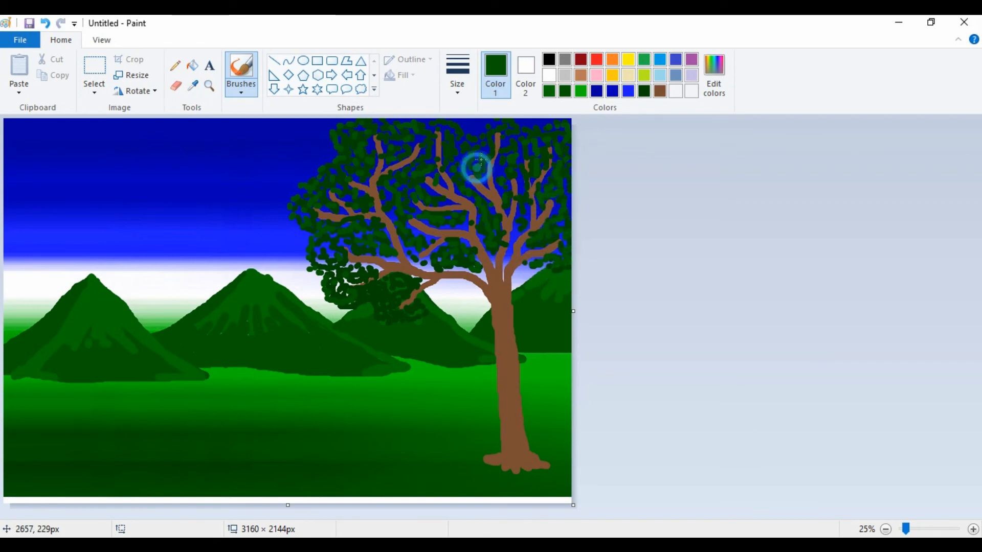
pyautogui.moveTo(476, 168)
pyautogui.mouseDown()
pyautogui.moveTo(489, 144)
pyautogui.moveTo(451, 147)
pyautogui.moveTo(466, 183)
pyautogui.mouseUp()
pyautogui.moveTo(403, 208); pyautogui.dragTo(430, 192)
pyautogui.moveTo(470, 152)
pyautogui.mouseDown()
pyautogui.moveTo(450, 132)
pyautogui.moveTo(467, 161)
pyautogui.moveTo(421, 166)
pyautogui.moveTo(402, 132)
pyautogui.moveTo(394, 153)
pyautogui.moveTo(356, 163)
pyautogui.moveTo(325, 186)
pyautogui.moveTo(333, 208)
pyautogui.moveTo(326, 188)
pyautogui.moveTo(315, 216)
pyautogui.moveTo(357, 224)
pyautogui.moveTo(390, 257)
pyautogui.moveTo(440, 258)
pyautogui.mouseUp()
pyautogui.moveTo(509, 247)
pyautogui.mouseDown()
pyautogui.moveTo(523, 203)
pyautogui.moveTo(521, 184)
pyautogui.moveTo(502, 177)
pyautogui.moveTo(510, 126)
pyautogui.moveTo(535, 126)
pyautogui.moveTo(330, 126)
pyautogui.moveTo(330, 162)
pyautogui.moveTo(297, 191)
pyautogui.moveTo(308, 271)
pyautogui.moveTo(337, 281)
pyautogui.moveTo(346, 306)
pyautogui.moveTo(417, 318)
pyautogui.moveTo(383, 304)
pyautogui.moveTo(419, 259)
pyautogui.moveTo(451, 257)
pyautogui.moveTo(462, 226)
pyautogui.moveTo(425, 236)
pyautogui.mouseUp()
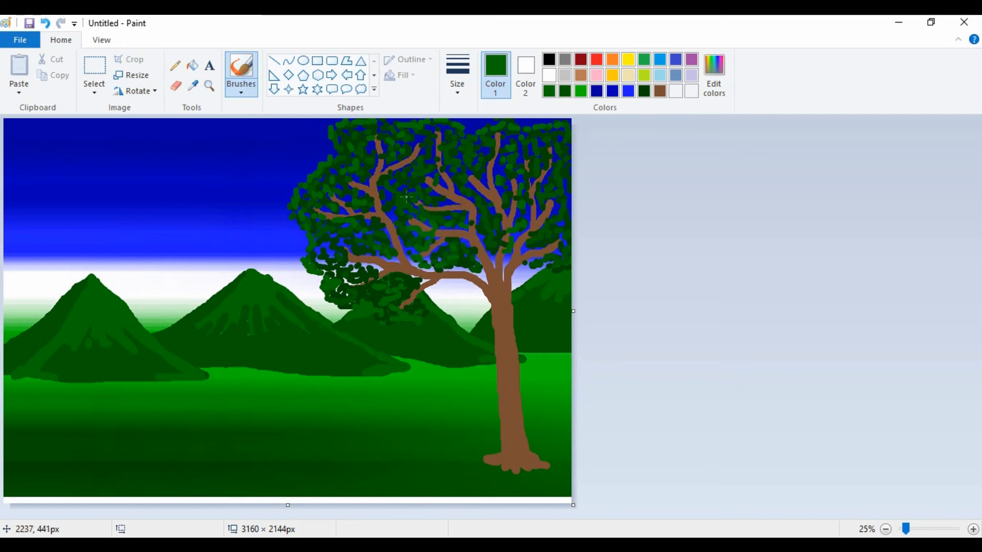
pyautogui.moveTo(484, 175)
pyautogui.mouseDown()
pyautogui.moveTo(527, 140)
pyautogui.moveTo(544, 147)
pyautogui.moveTo(552, 202)
pyautogui.moveTo(577, 221)
pyautogui.moveTo(568, 189)
pyautogui.mouseUp()
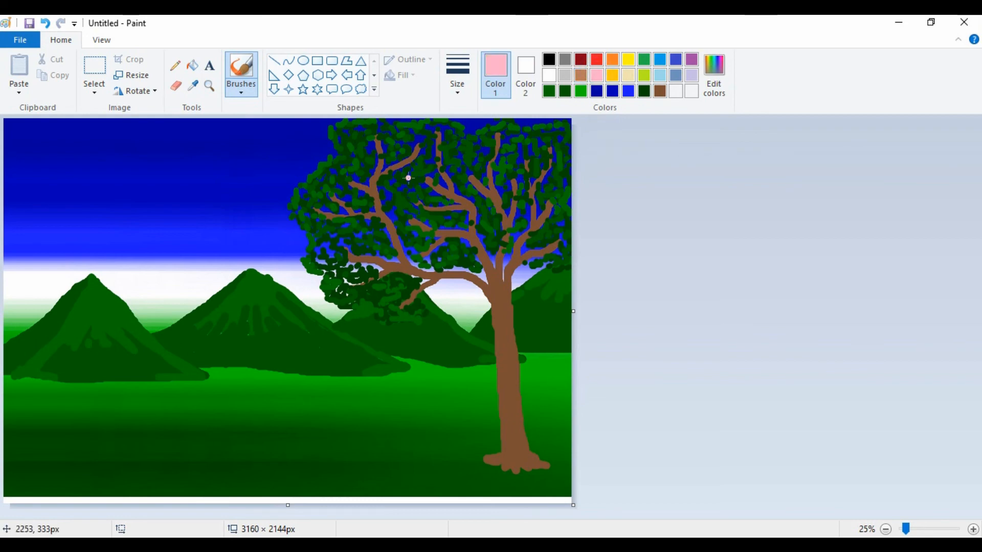
# Dot small light pink blossoms over the left part of the tree crown.
pyautogui.click(344, 168)
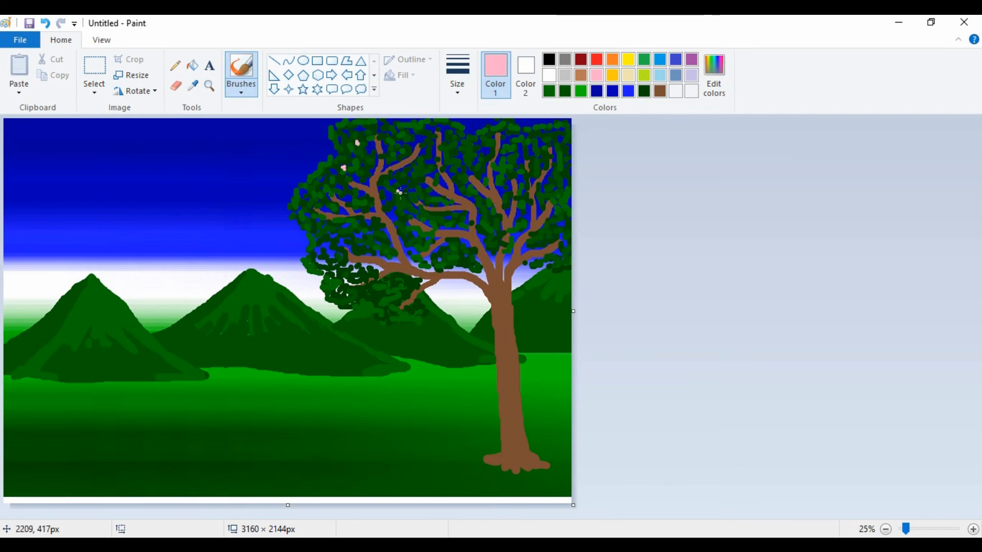
pyautogui.click(398, 191)
pyautogui.click(417, 165)
pyautogui.click(352, 240)
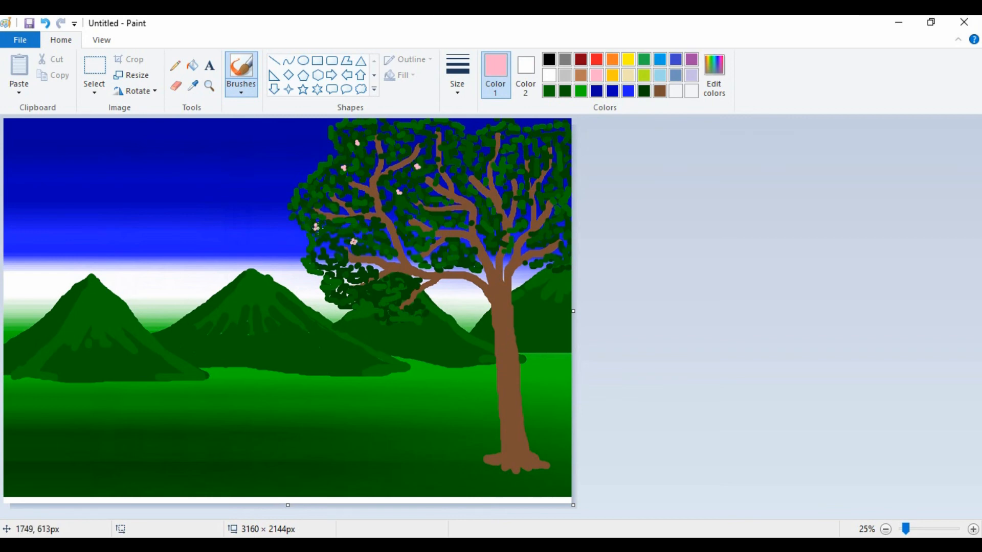
pyautogui.click(314, 227)
pyautogui.click(312, 196)
pyautogui.click(323, 179)
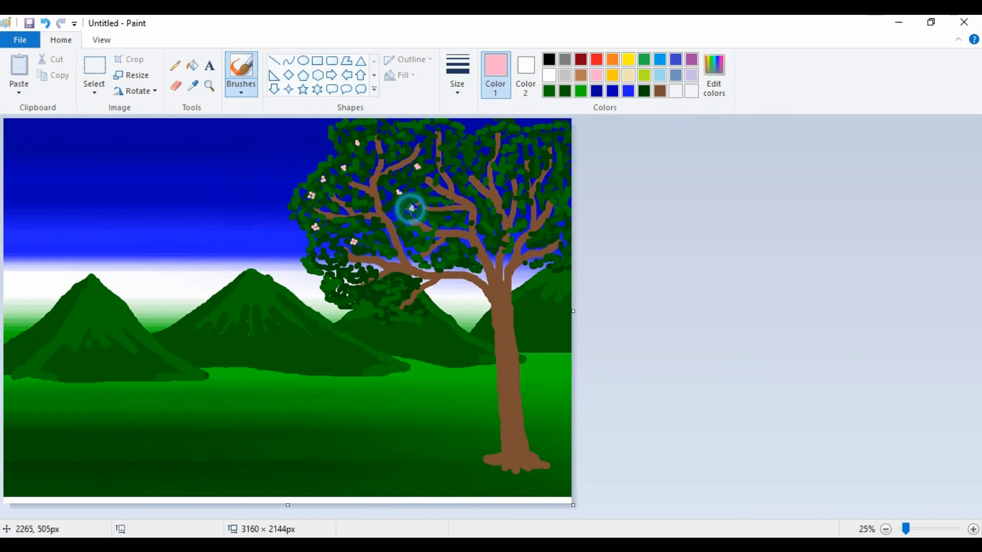
# Dot light pink blossoms over the centre and right part of the tree crown.
pyautogui.click(466, 155)
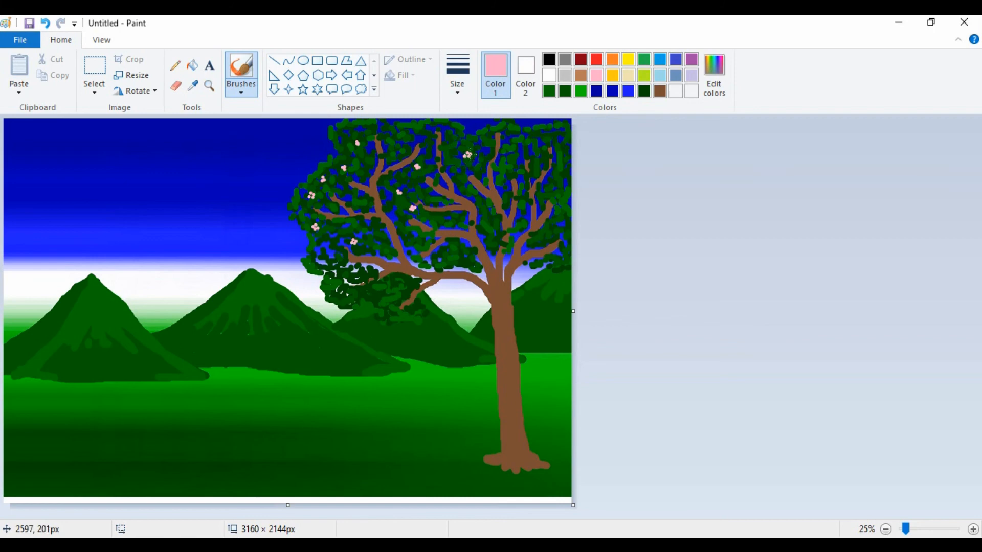
pyautogui.click(509, 139)
pyautogui.click(542, 190)
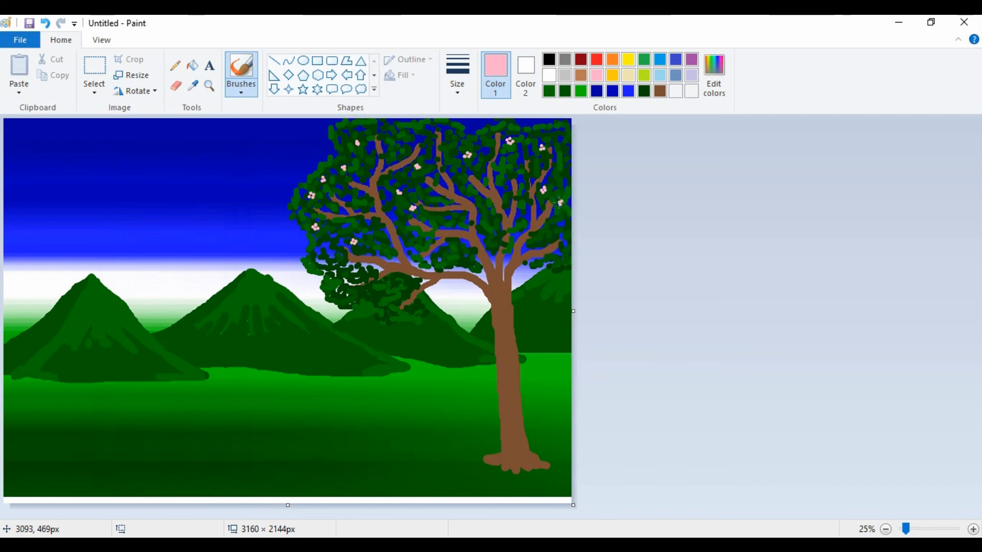
pyautogui.click(561, 252)
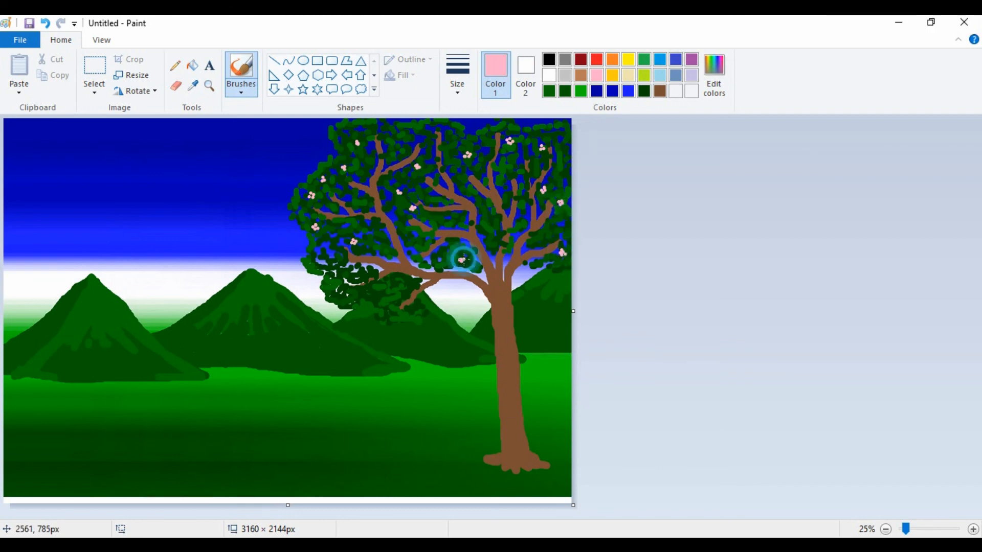
# Dot light pink blossoms on the lower-left foliage and along the upper middle of the tree crown.
pyautogui.click(383, 297)
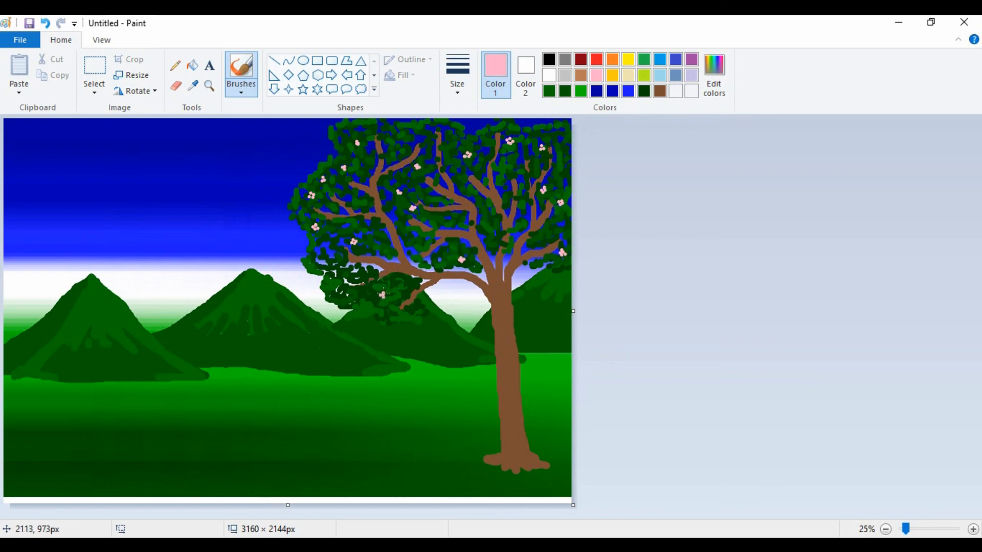
pyautogui.click(346, 292)
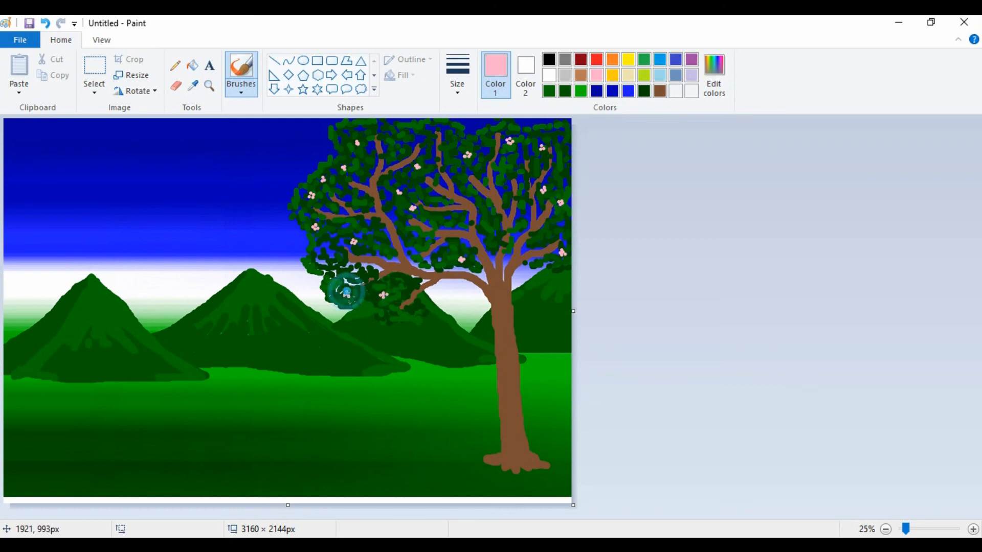
pyautogui.click(331, 279)
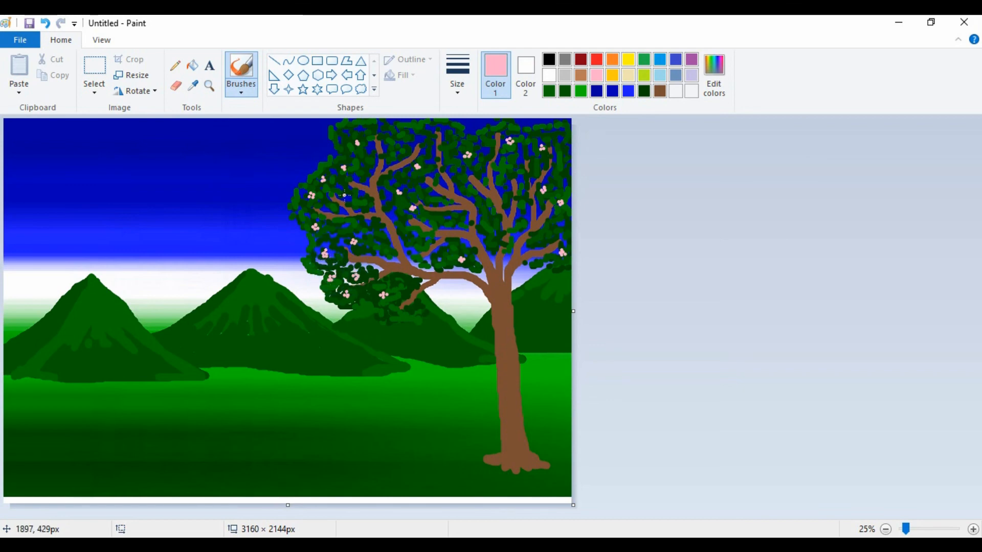
pyautogui.click(400, 133)
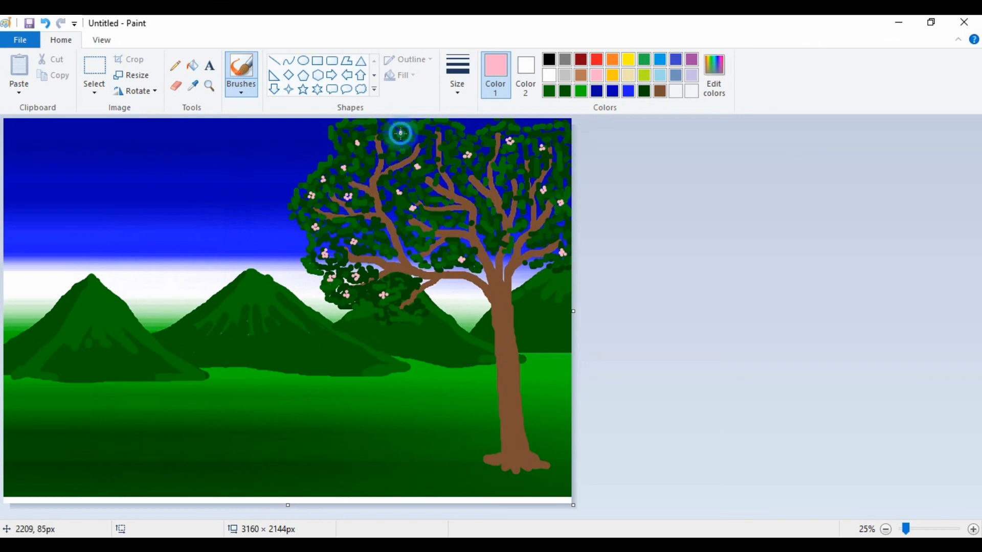
pyautogui.click(443, 128)
pyautogui.click(447, 127)
pyautogui.click(459, 176)
pyautogui.click(456, 178)
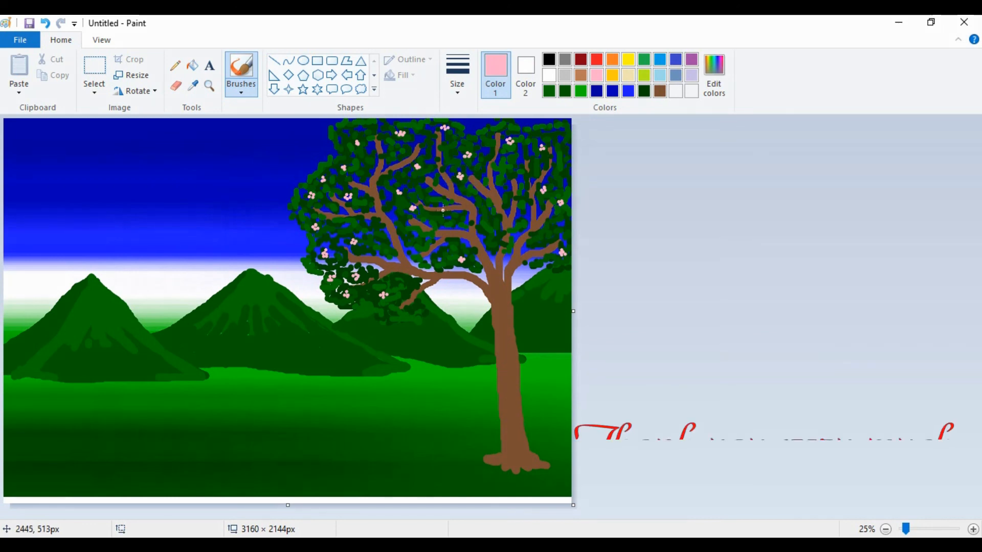